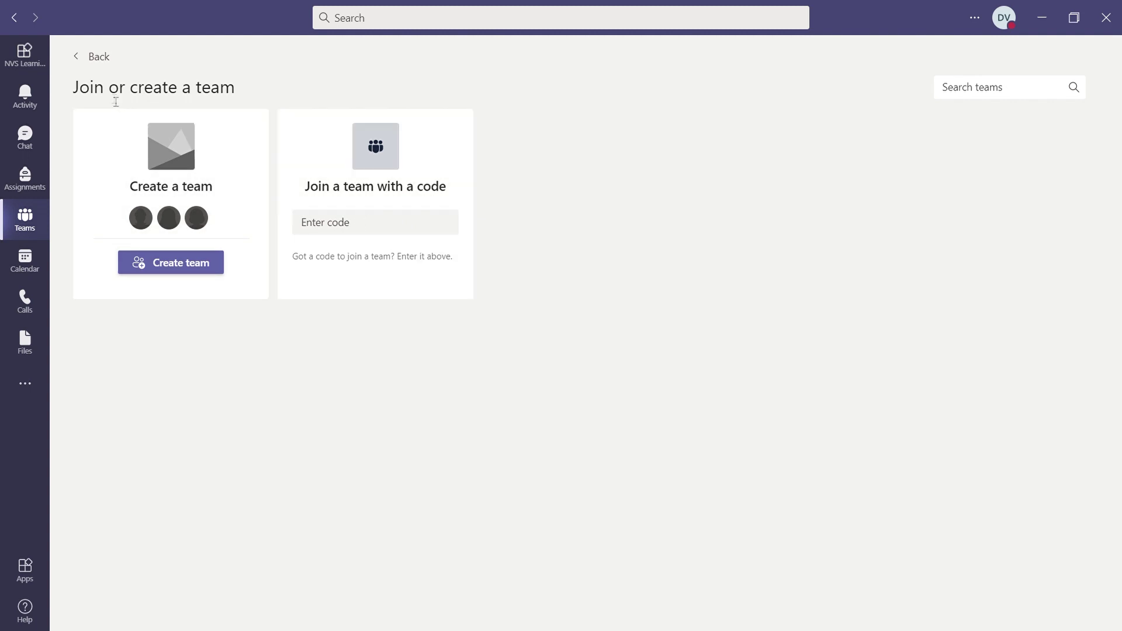
Open the Demo Class team and download the attendance report for the New channel meeting in its General channel.
left_click(80, 59)
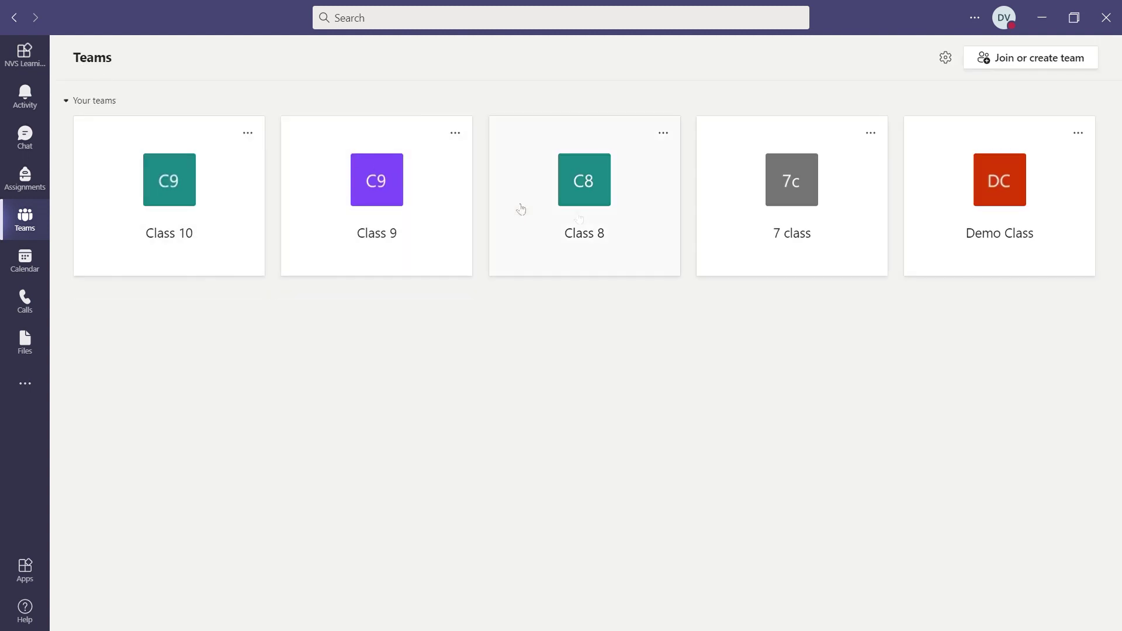
left_click(1079, 136)
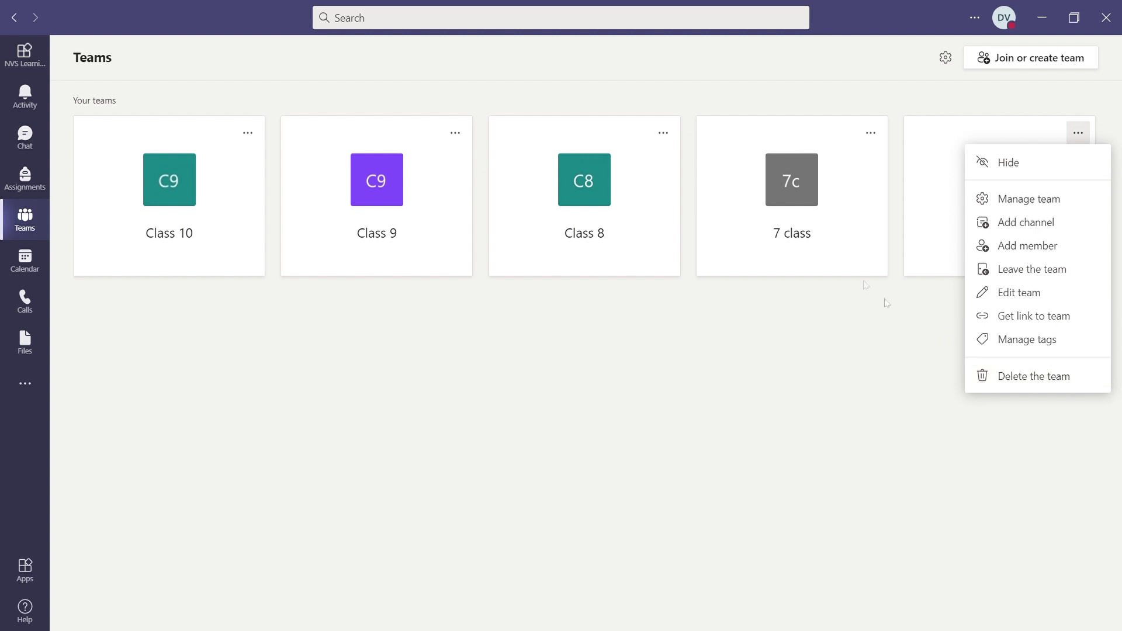
left_click(935, 176)
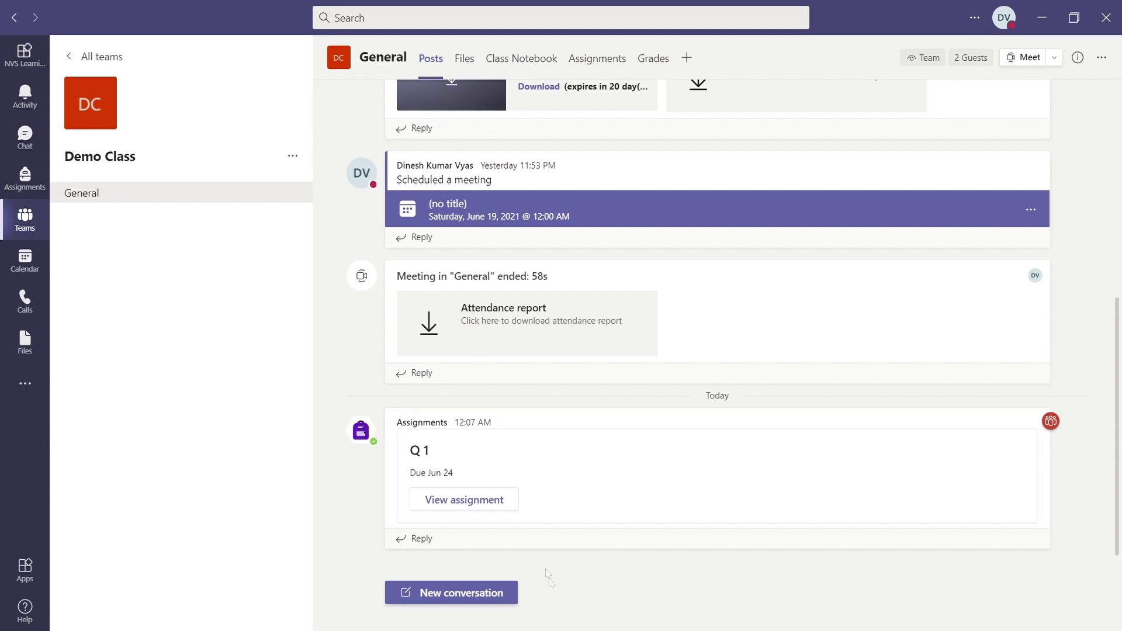
scroll(542, 441, "up", 2)
scroll(543, 440, "up", 5)
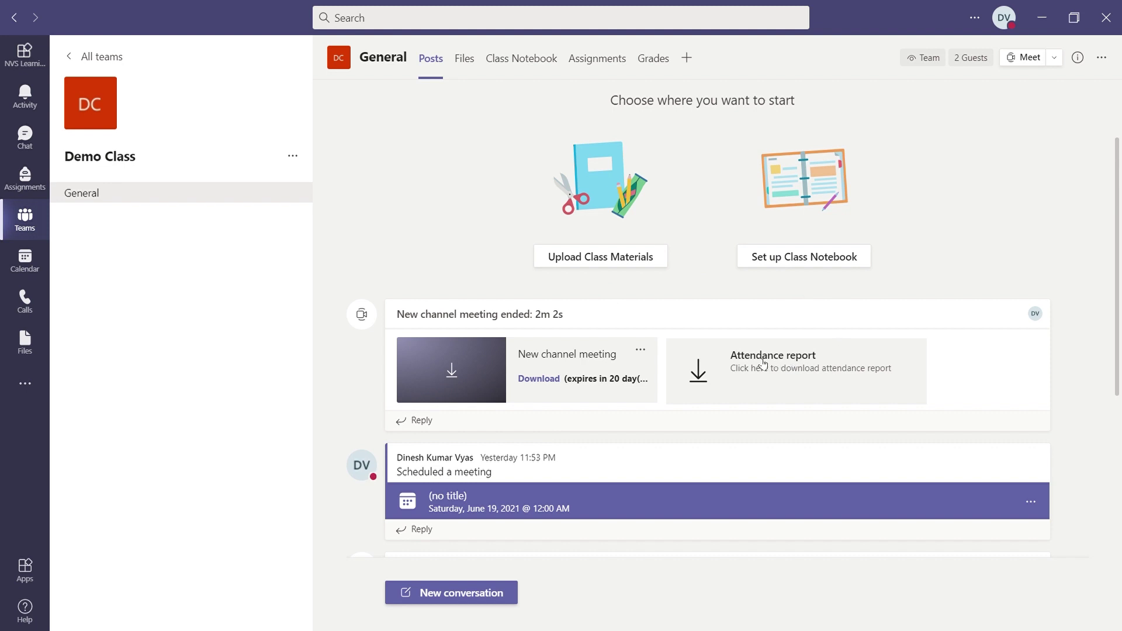
left_click(698, 373)
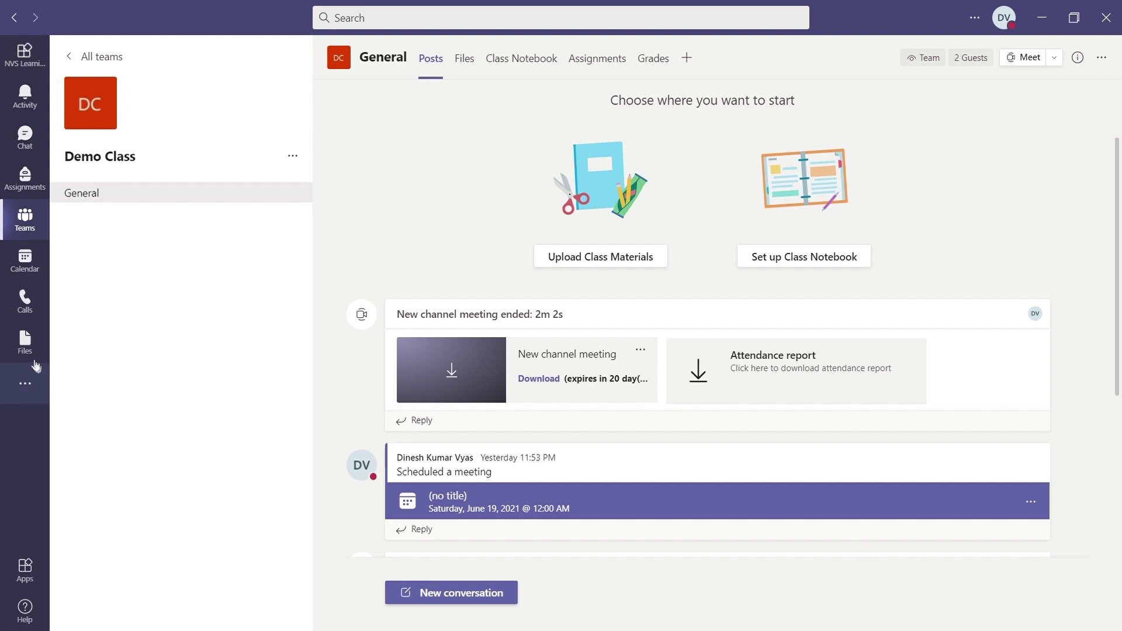
View the downloaded meetingAttendanceReport(General) (1).csv in Excel, then return to Microsoft Teams.
left_click(31, 351)
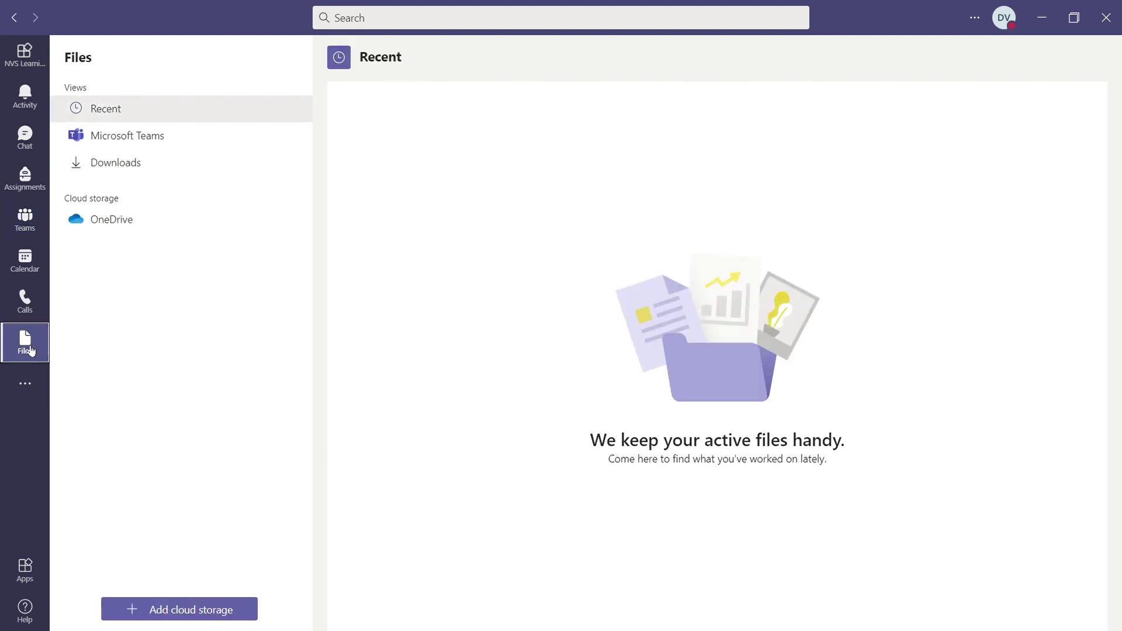
left_click(124, 170)
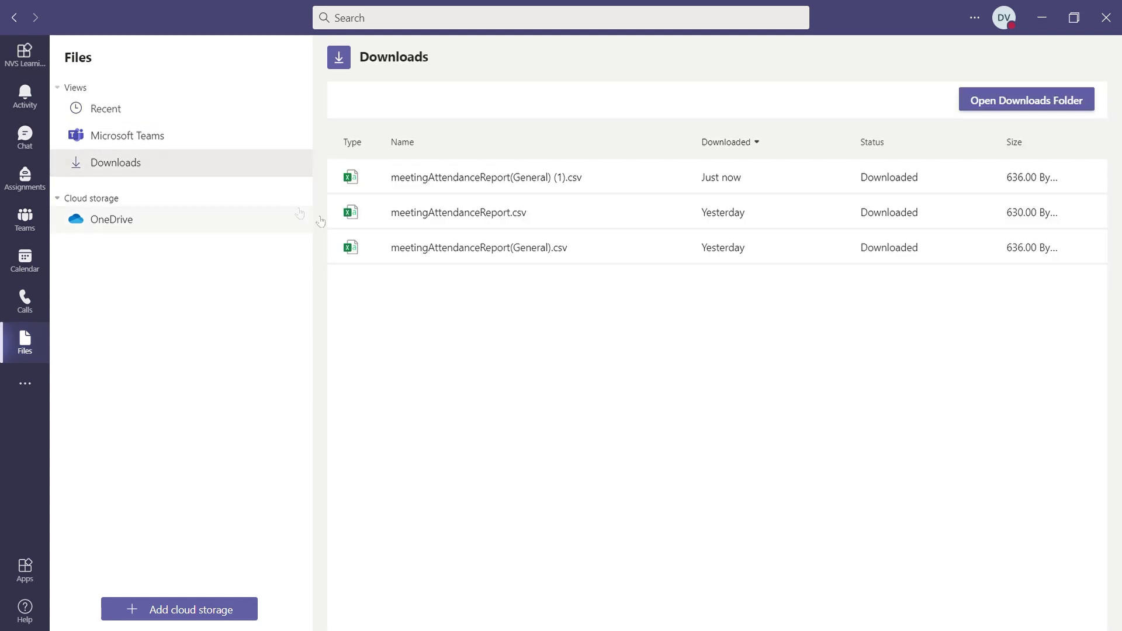
left_click(513, 178)
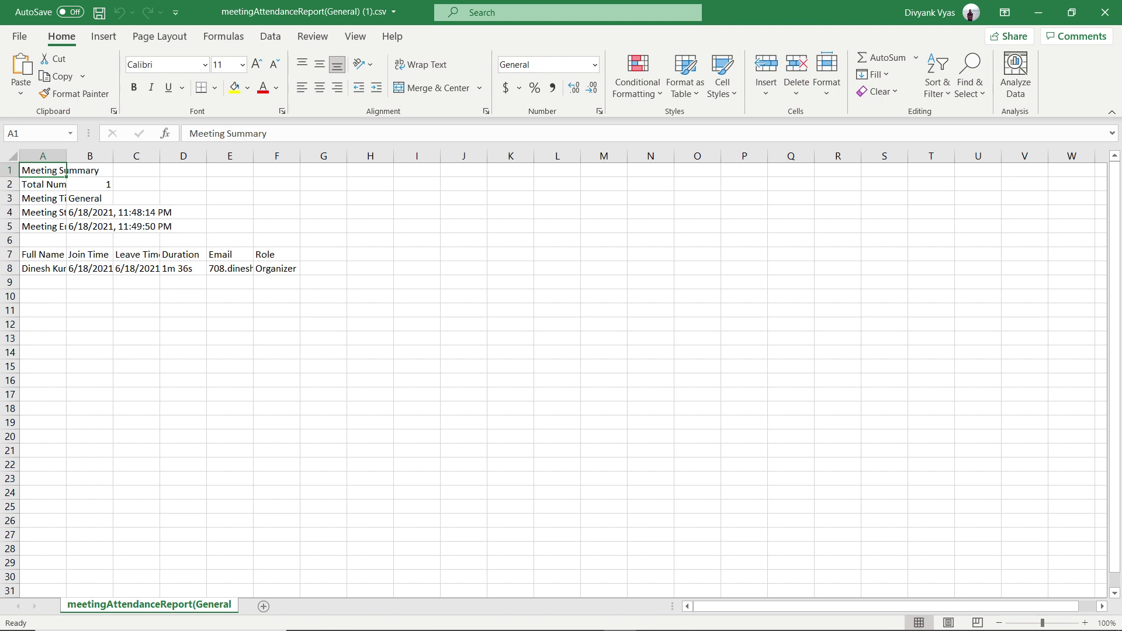
key("alt+Tab")
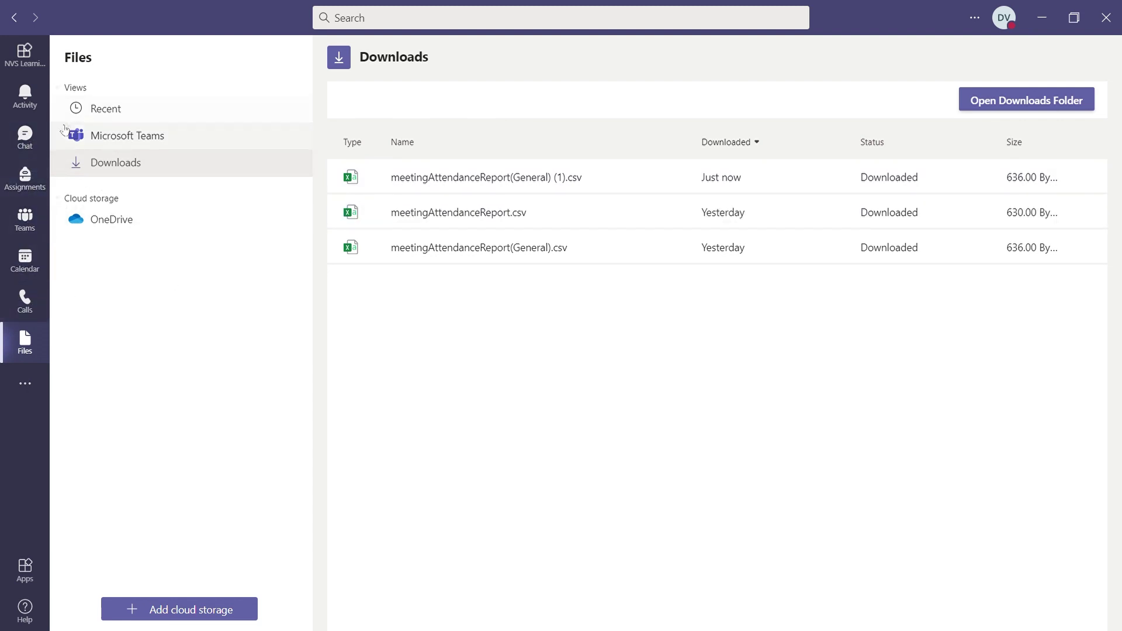
Show the files in Demo Class's General channel and review the actions available for clat.pptx.
left_click(25, 216)
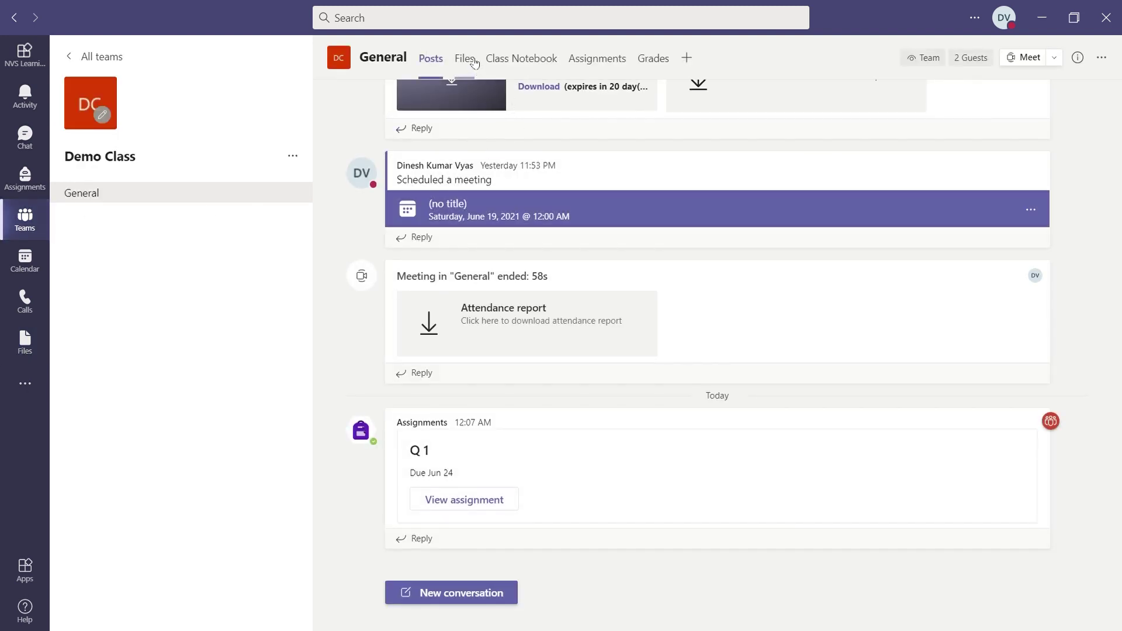
left_click(464, 58)
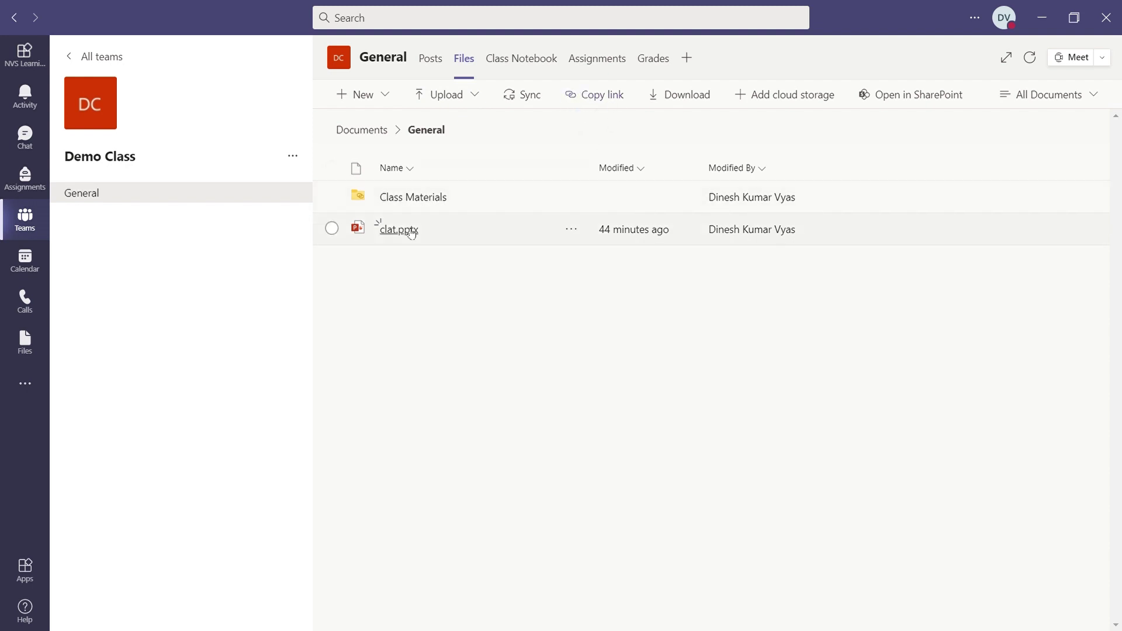
left_click(572, 230)
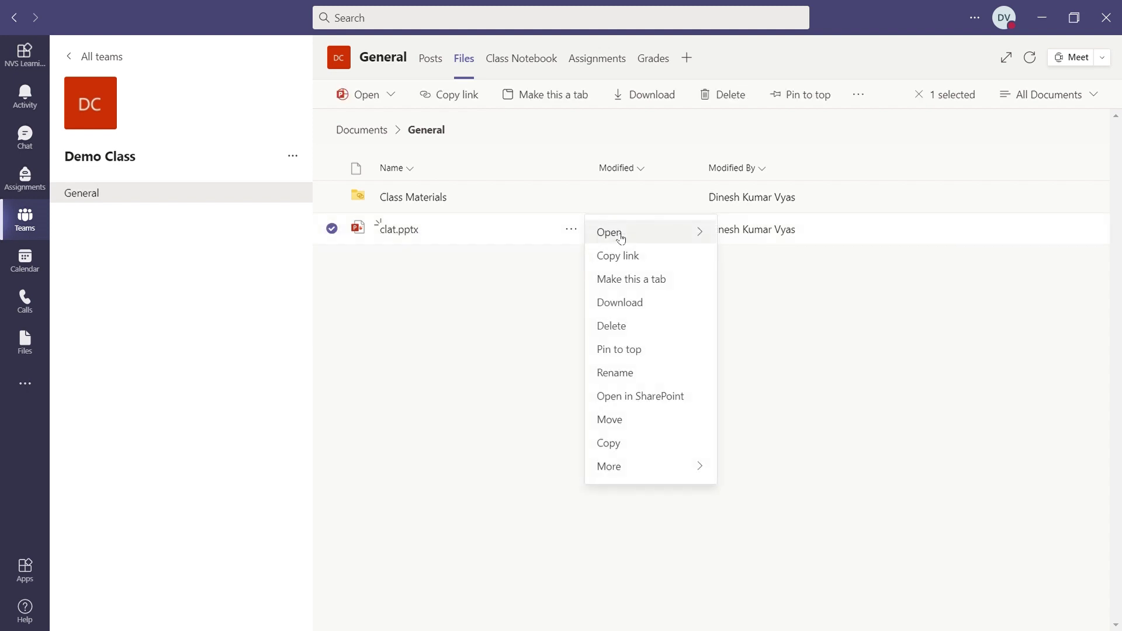
left_click(699, 233)
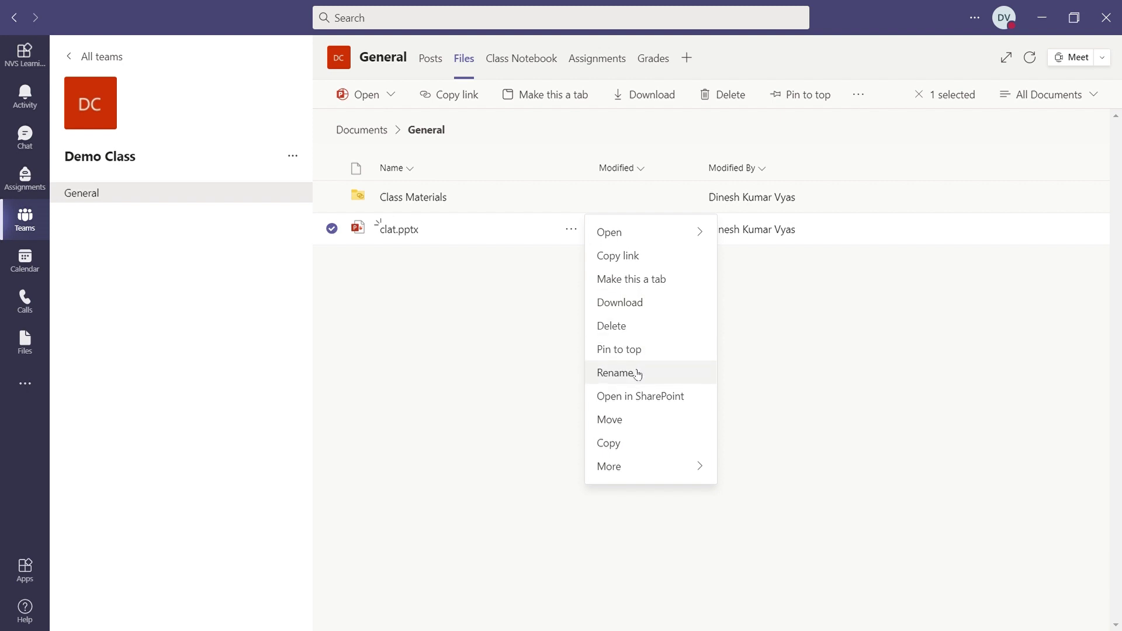
mouse_move(639, 471)
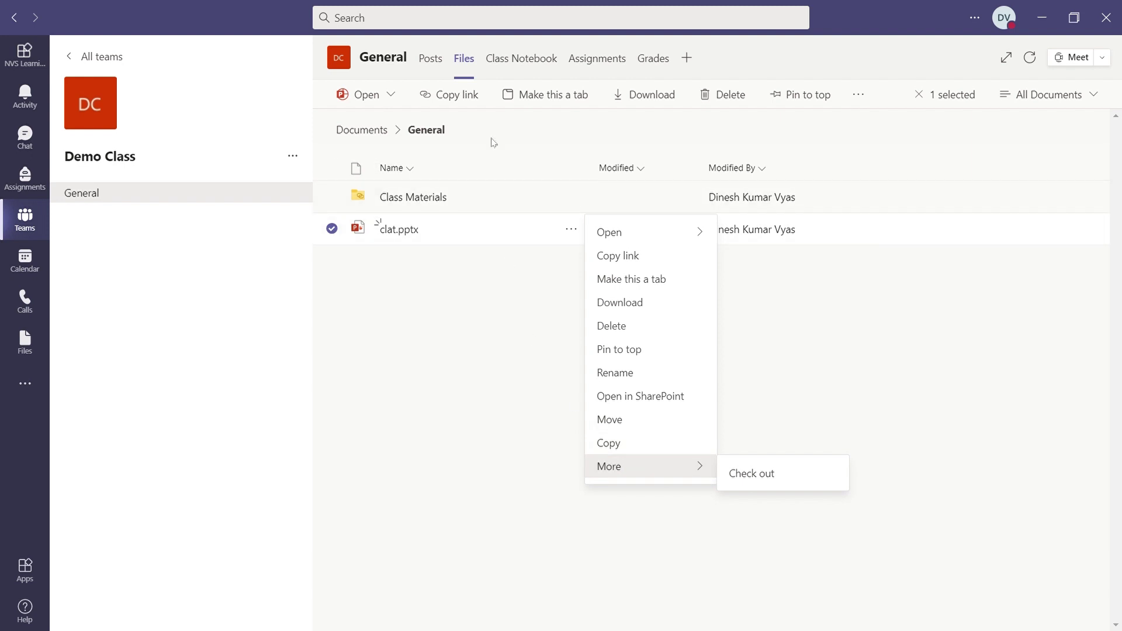
left_click(525, 66)
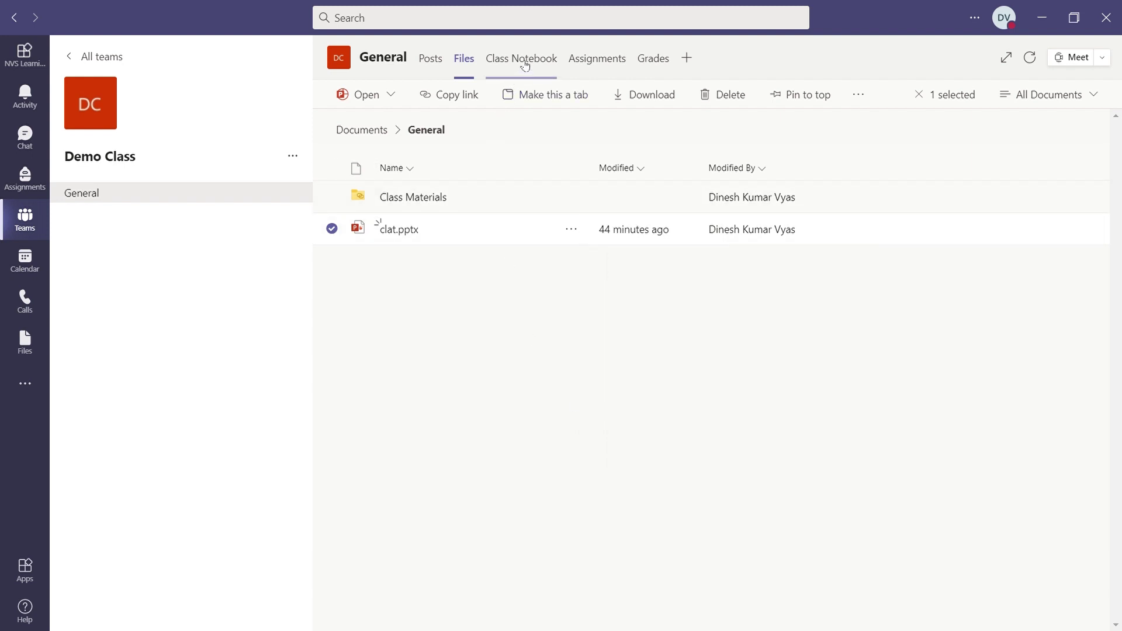
Start a new assignment for Demo Class from the overall assignments list.
left_click(599, 63)
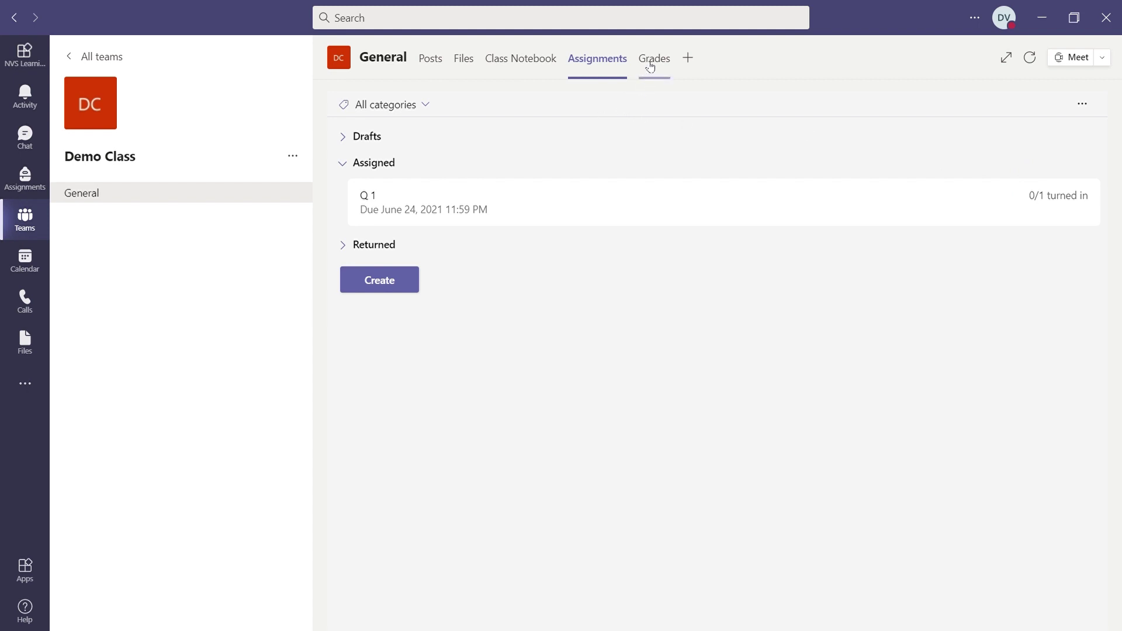
left_click(31, 180)
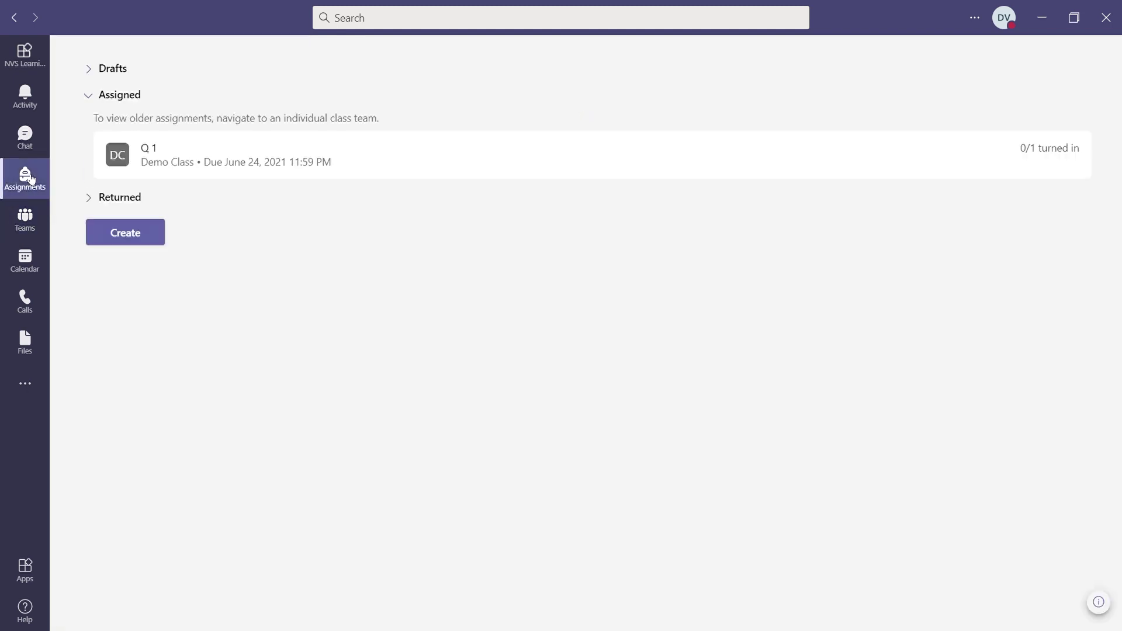
left_click(129, 239)
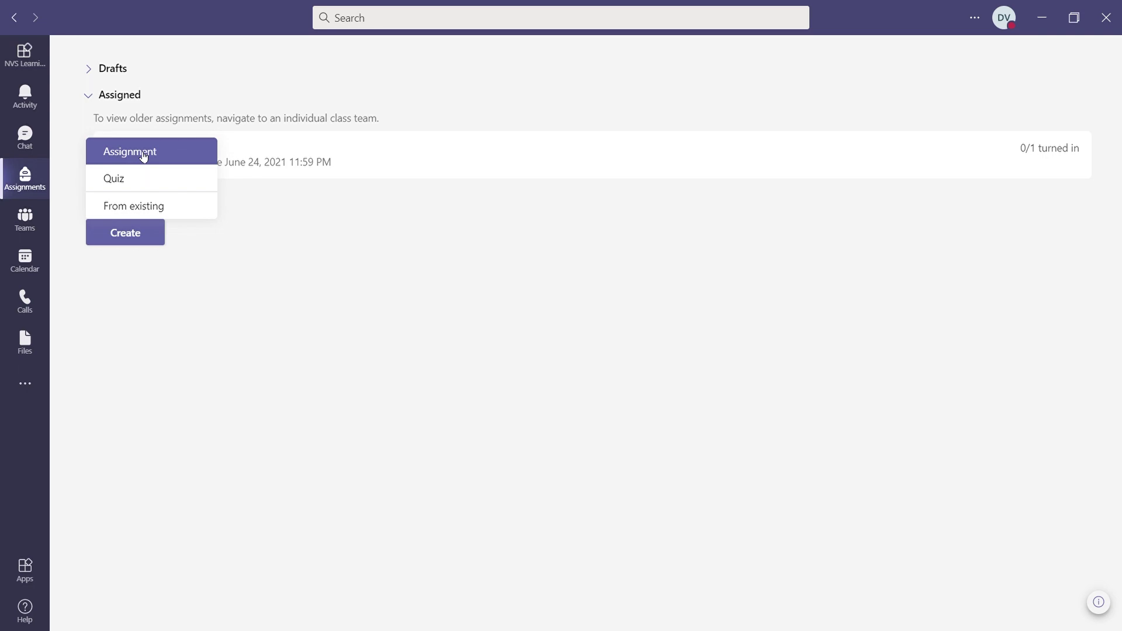
left_click(144, 156)
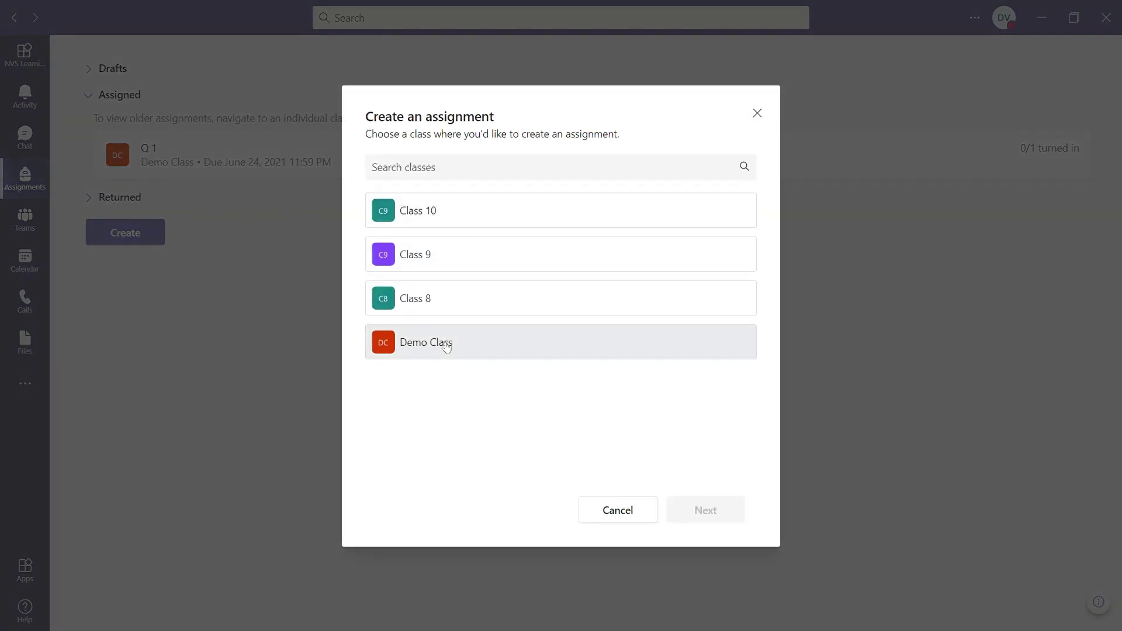
left_click(443, 347)
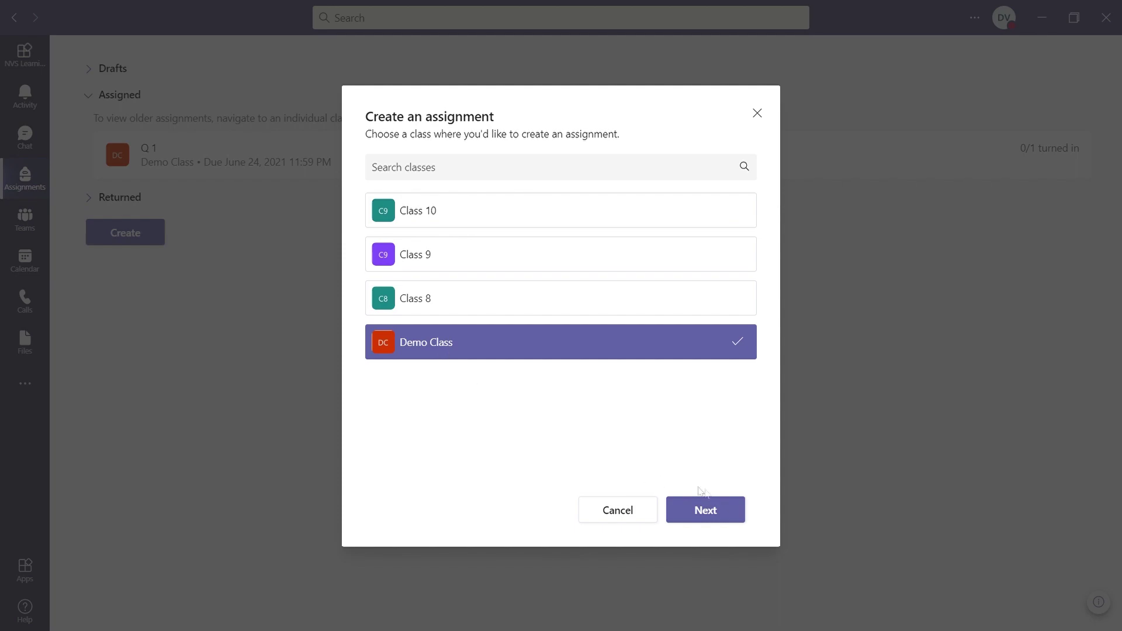
left_click(700, 517)
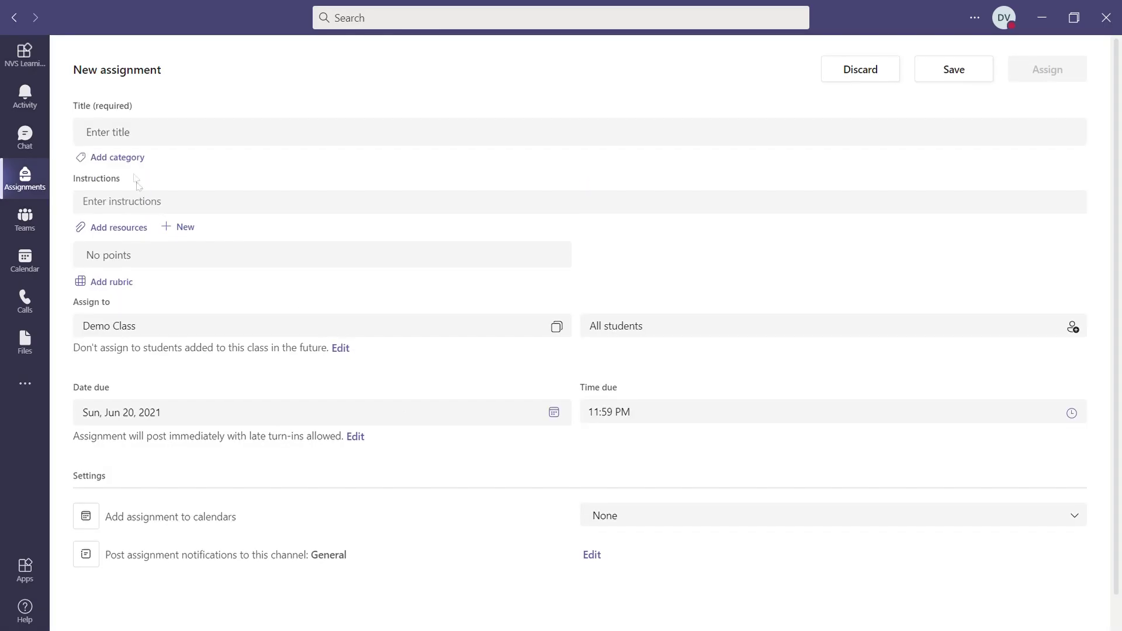
Title the new assignment A2 and enter ALL as its instructions.
left_click(128, 139)
type("A2")
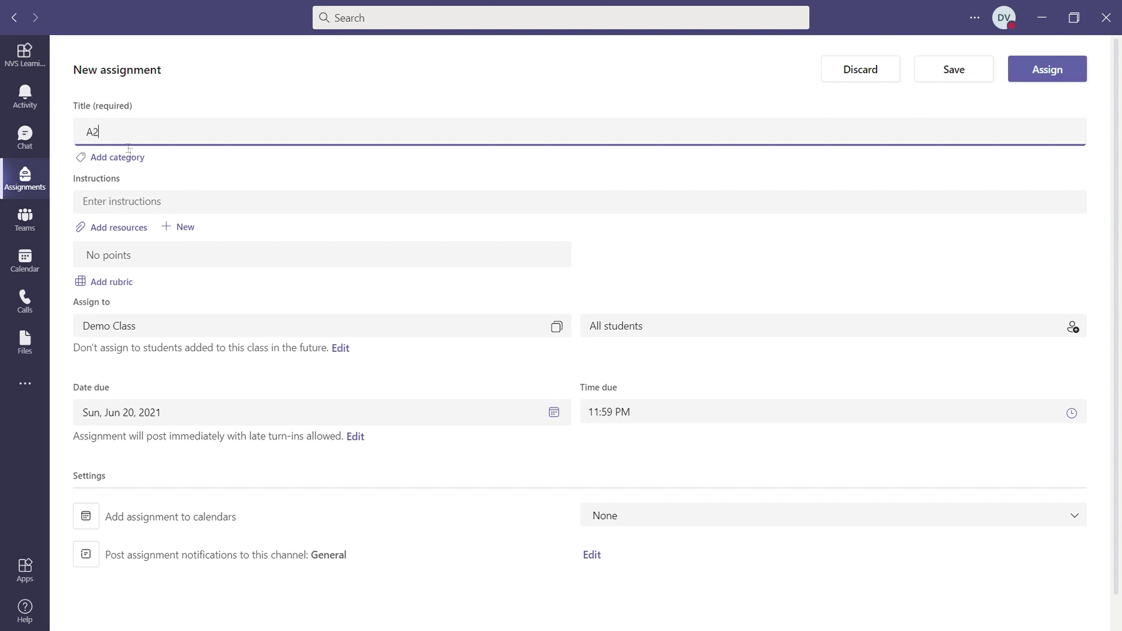
left_click(151, 202)
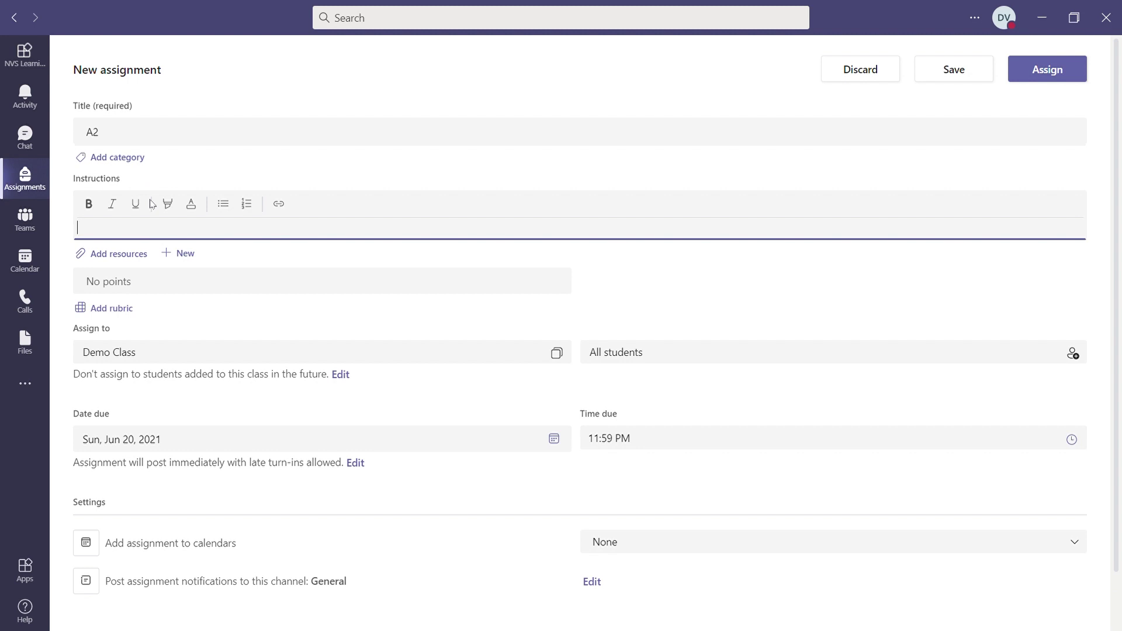
type("ALL")
Set the due date to Wed, Jun 23, 2021 and assign the assignment to the class.
scroll(197, 343, "down", 2)
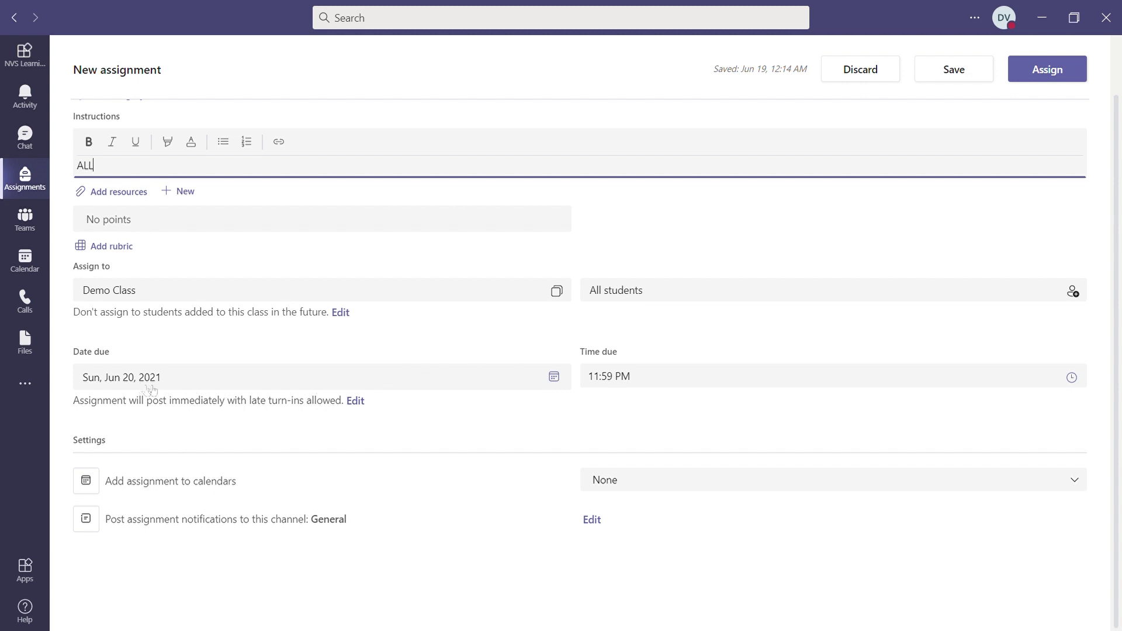
left_click(201, 381)
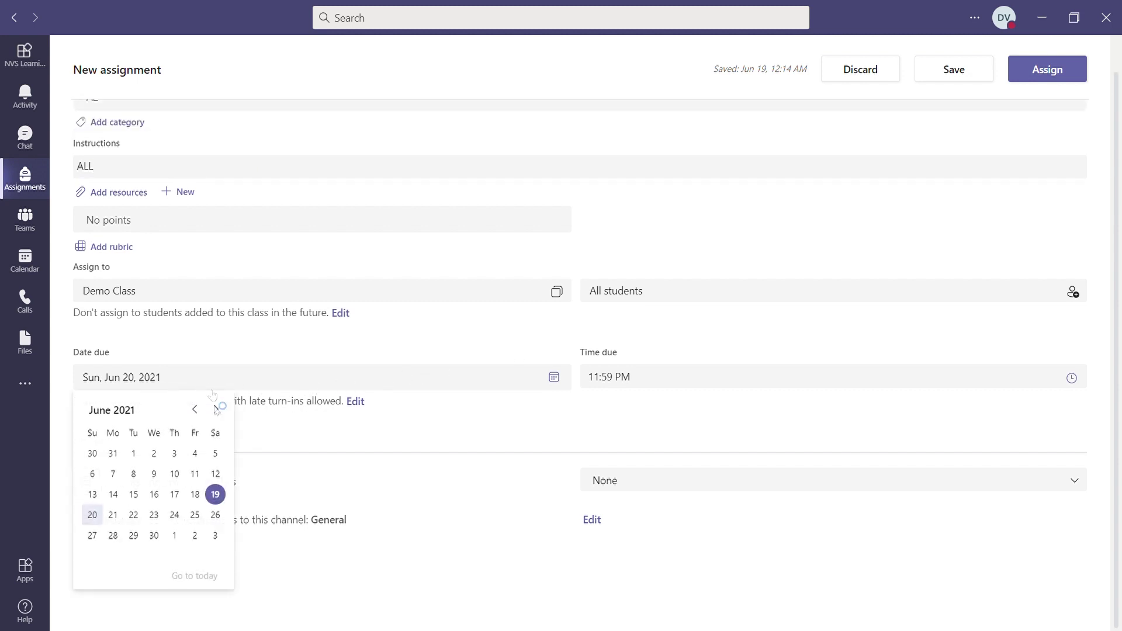
left_click(154, 515)
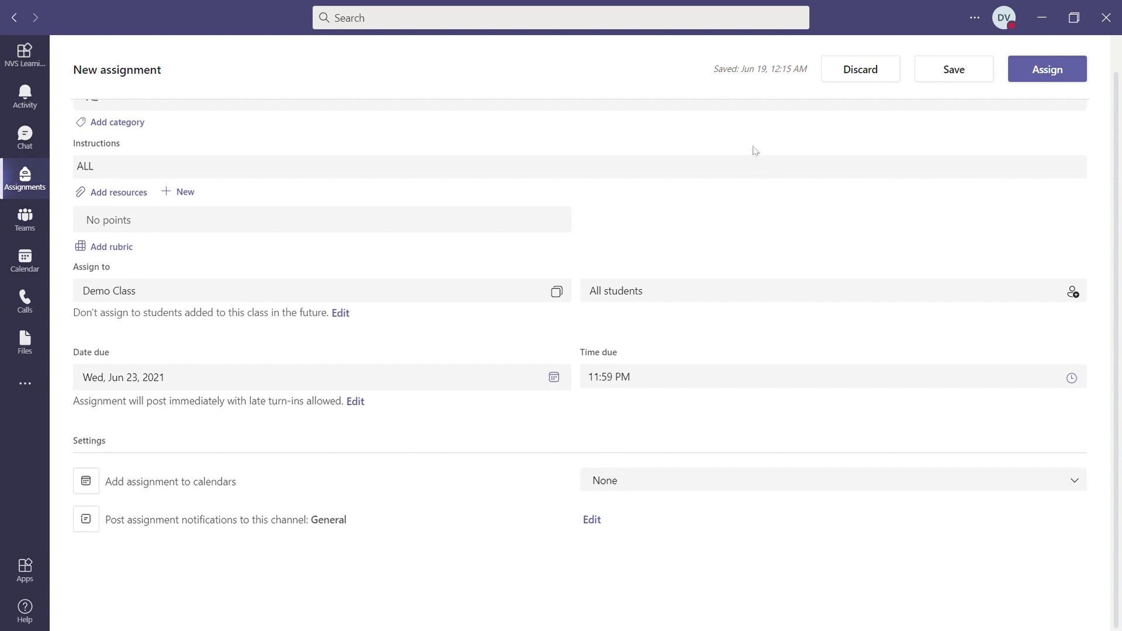
left_click(1059, 74)
left_click(1061, 80)
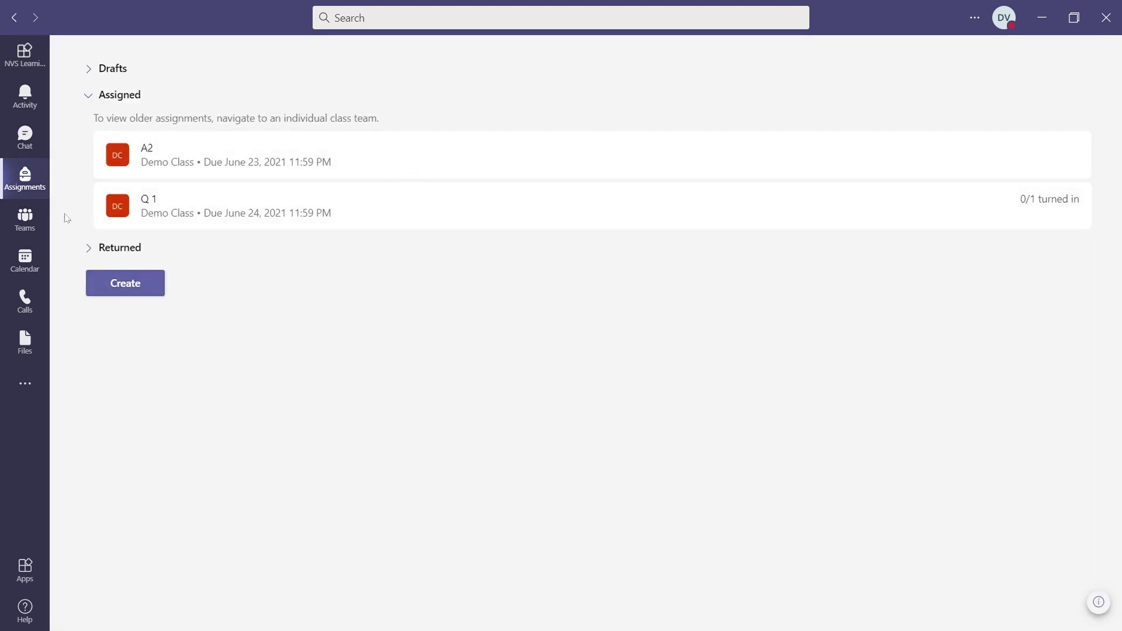
Check the posts in Demo Class's General channel and open the team's management page.
left_click(25, 216)
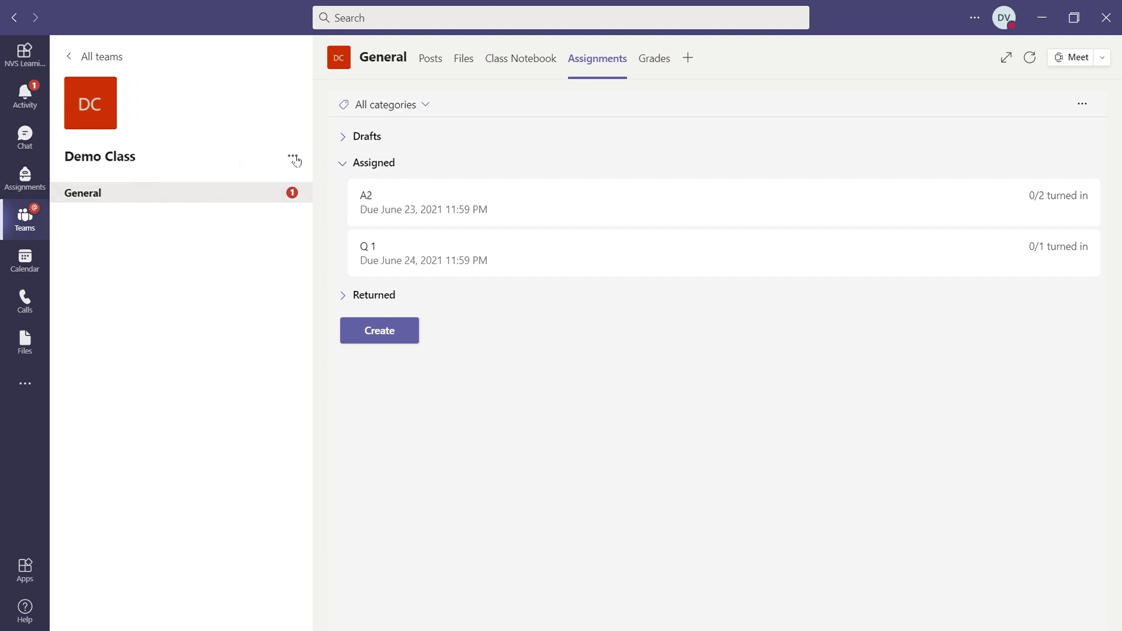
left_click(84, 199)
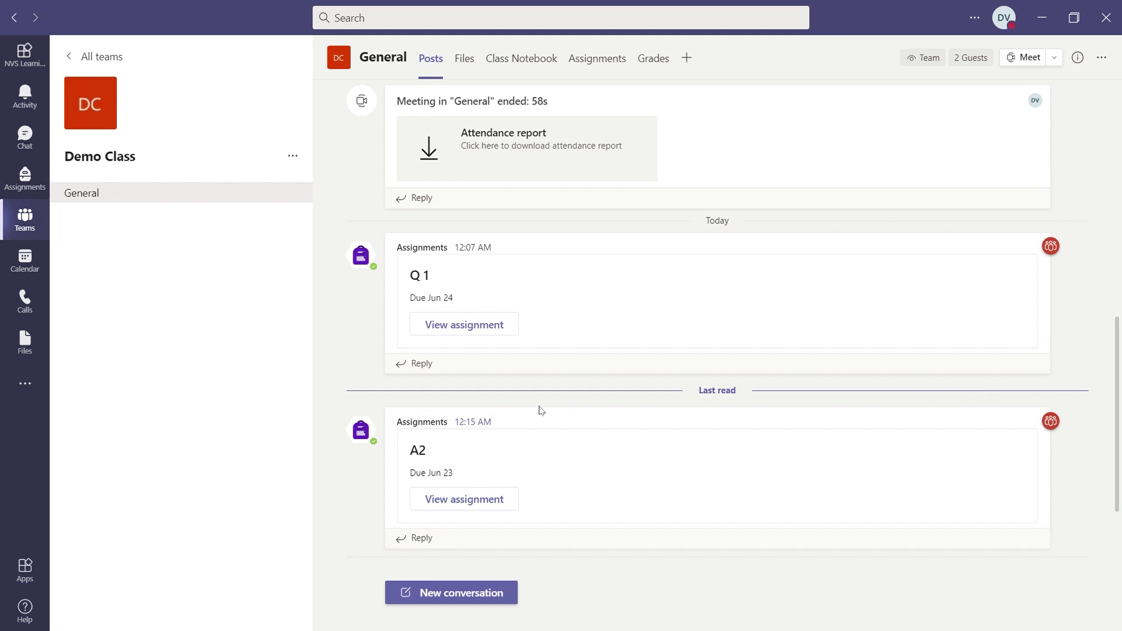
left_click(293, 156)
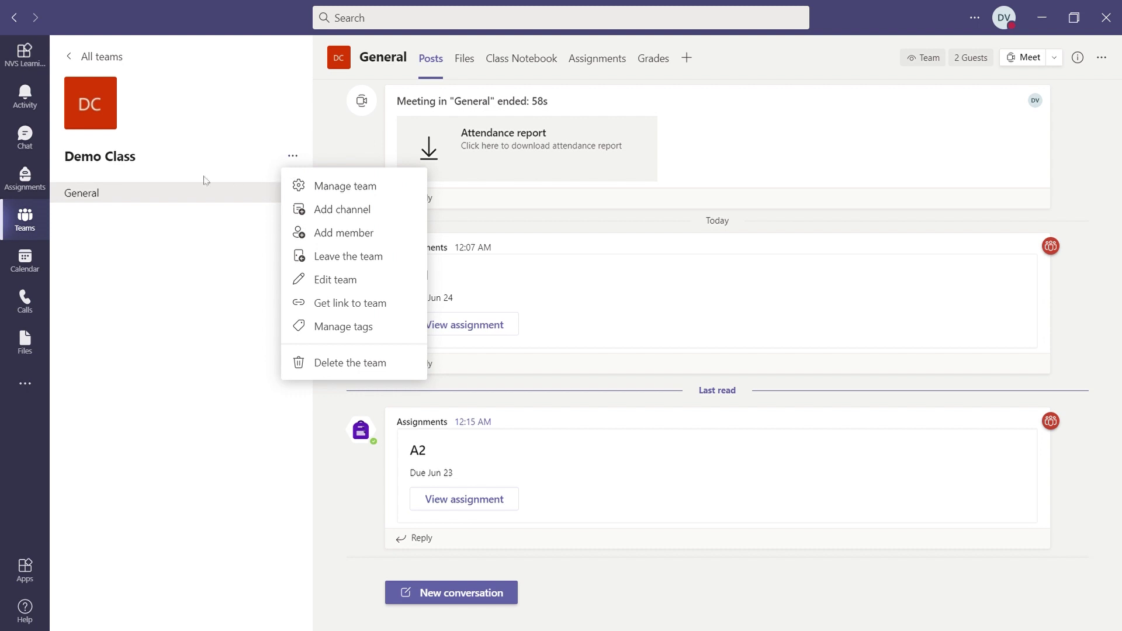
left_click(377, 187)
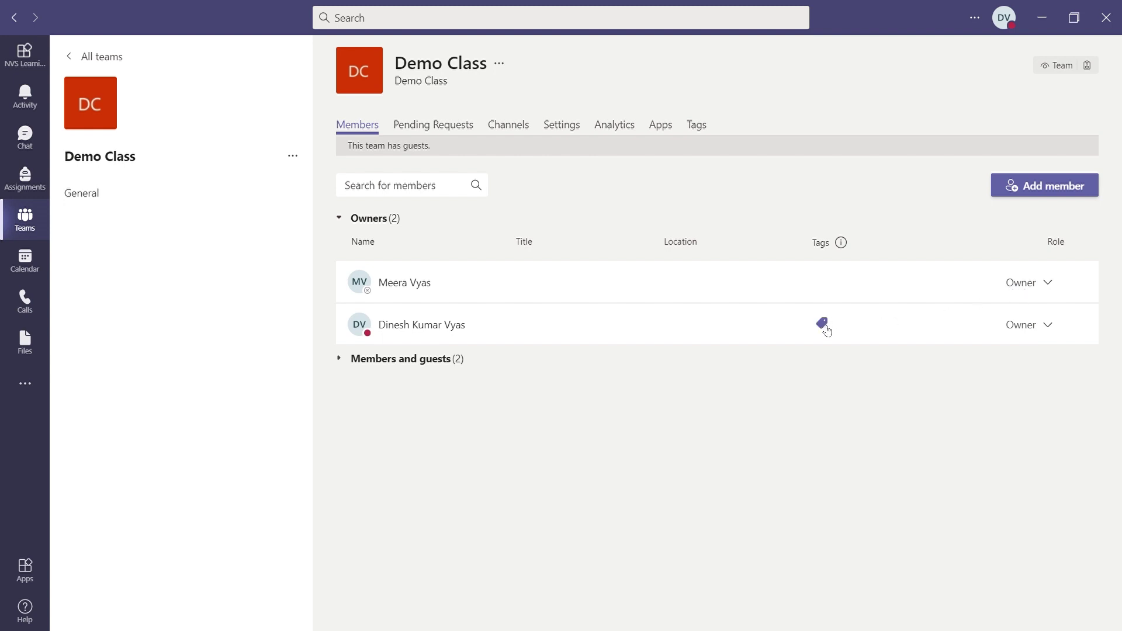
Create the tag TEACHER_ MATHS and apply it to the second owner in Demo Class's member list.
left_click(822, 324)
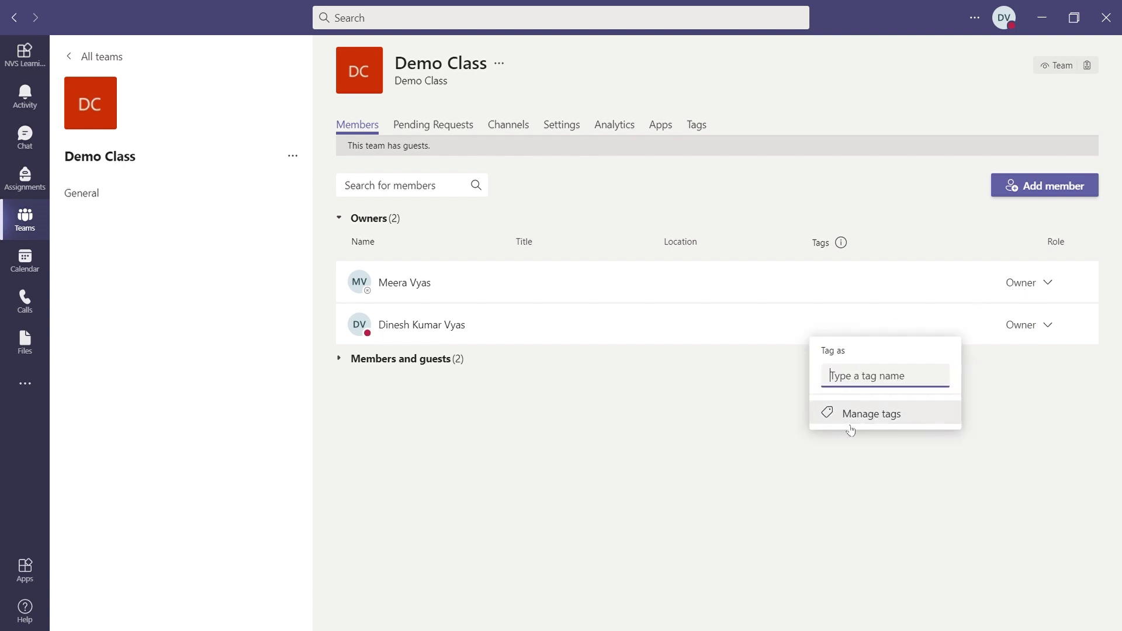
type("TE")
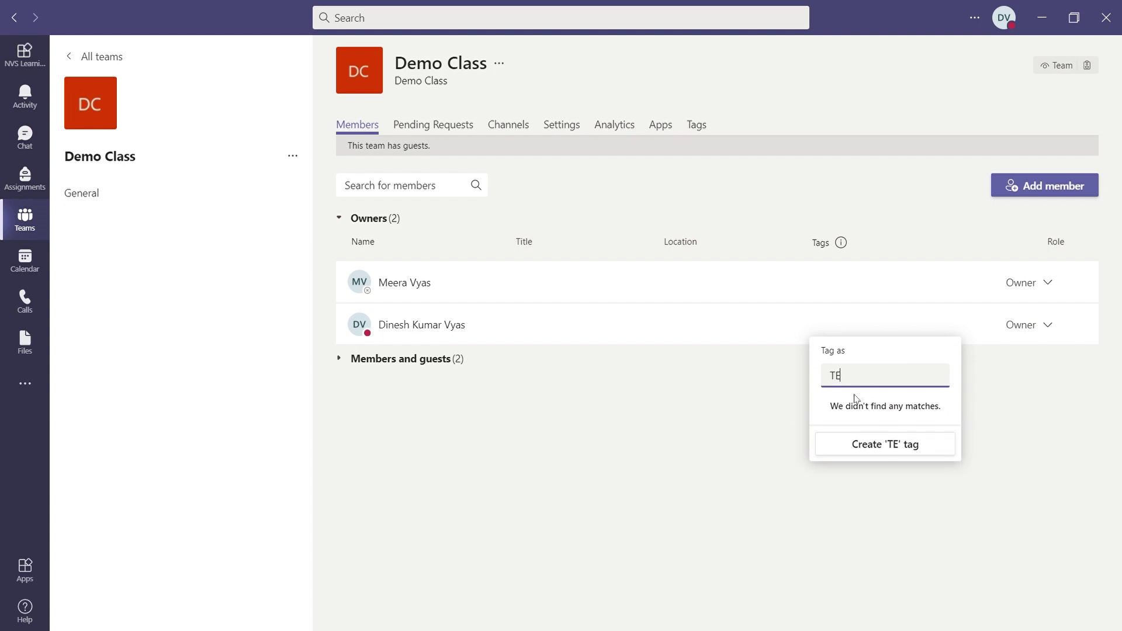
type("ACHER")
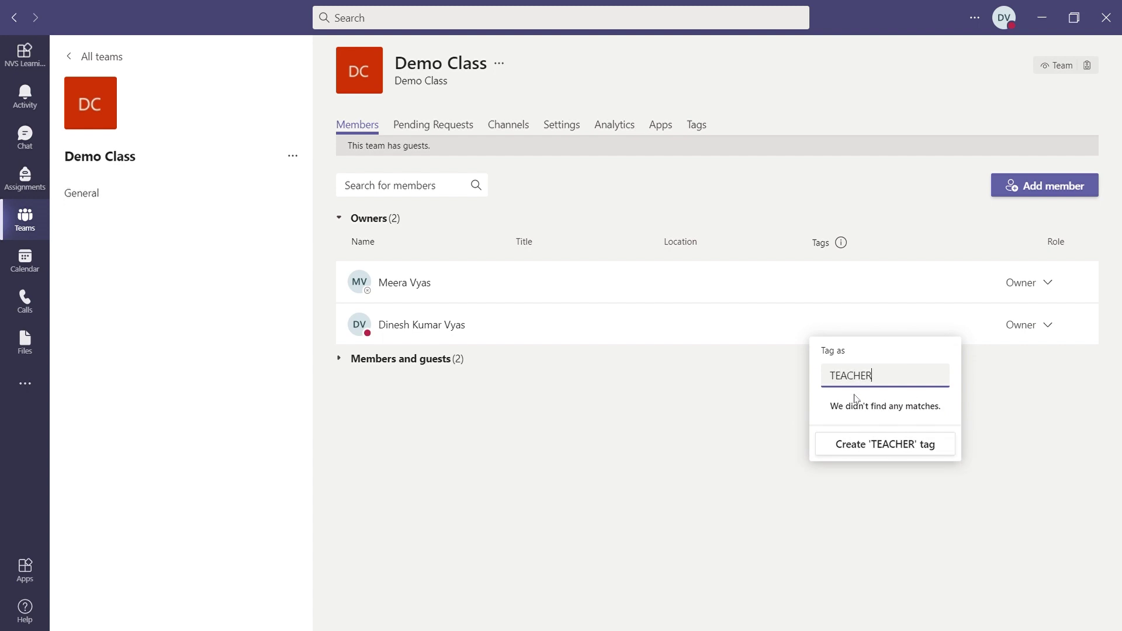
type("_ ")
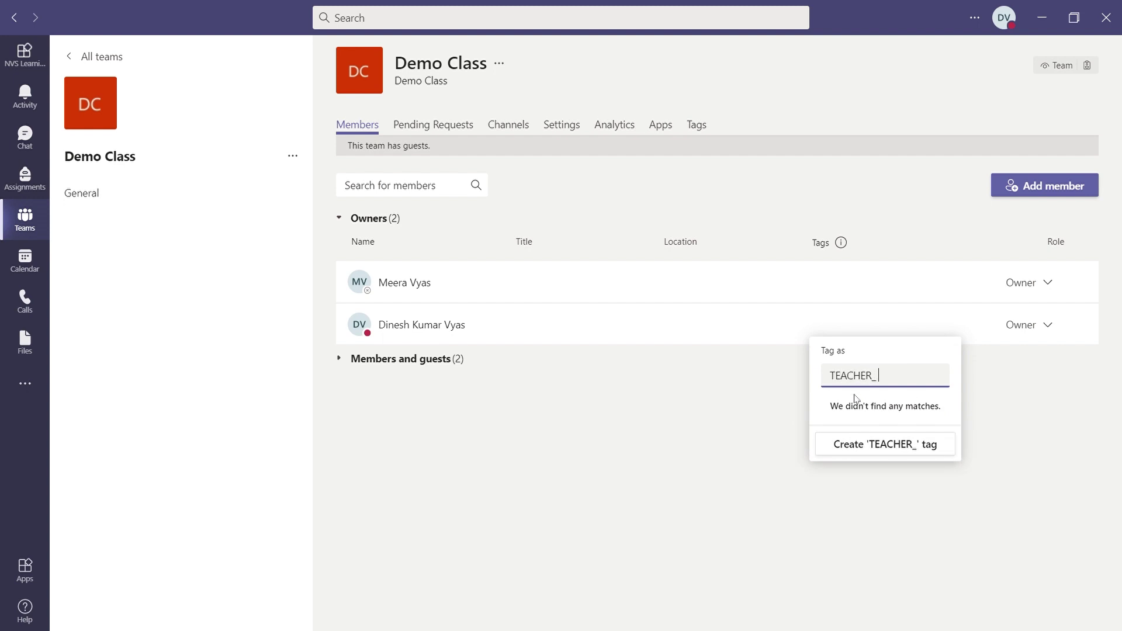
type("MATHS")
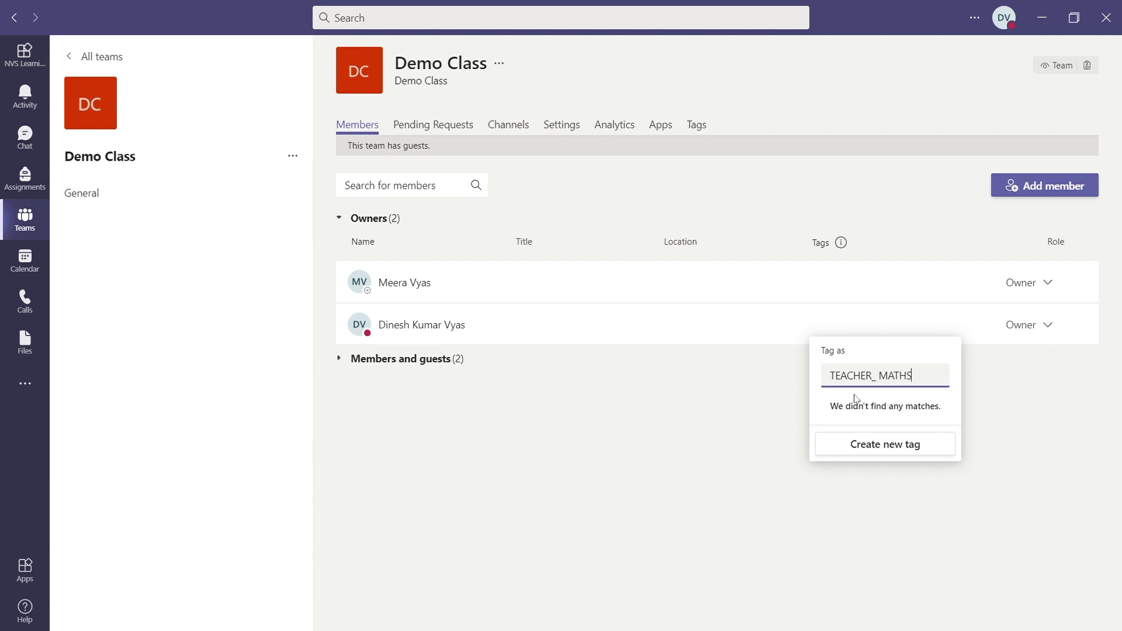
left_click(852, 451)
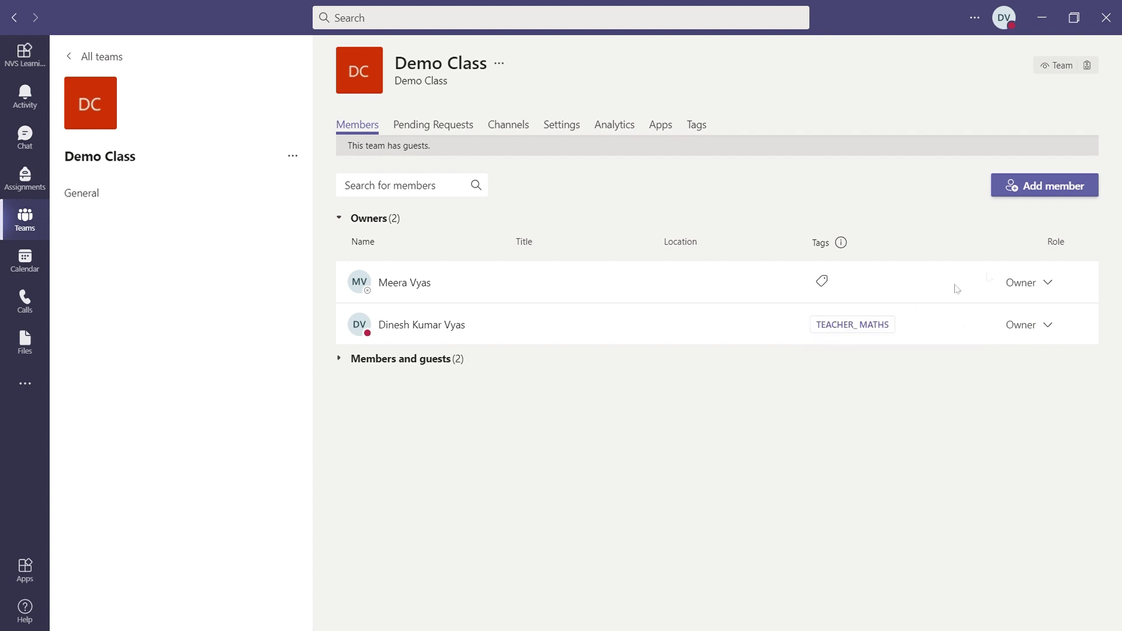
Look at the options for adding students and teachers to Demo Class, and check the team's pending join requests.
left_click(1033, 193)
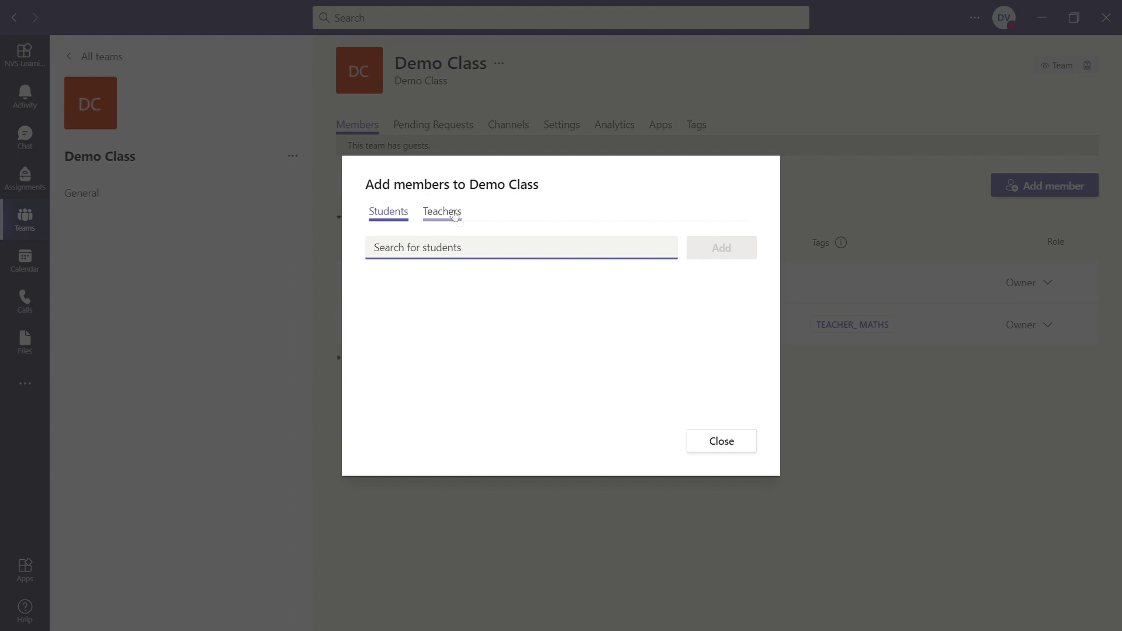
left_click(721, 449)
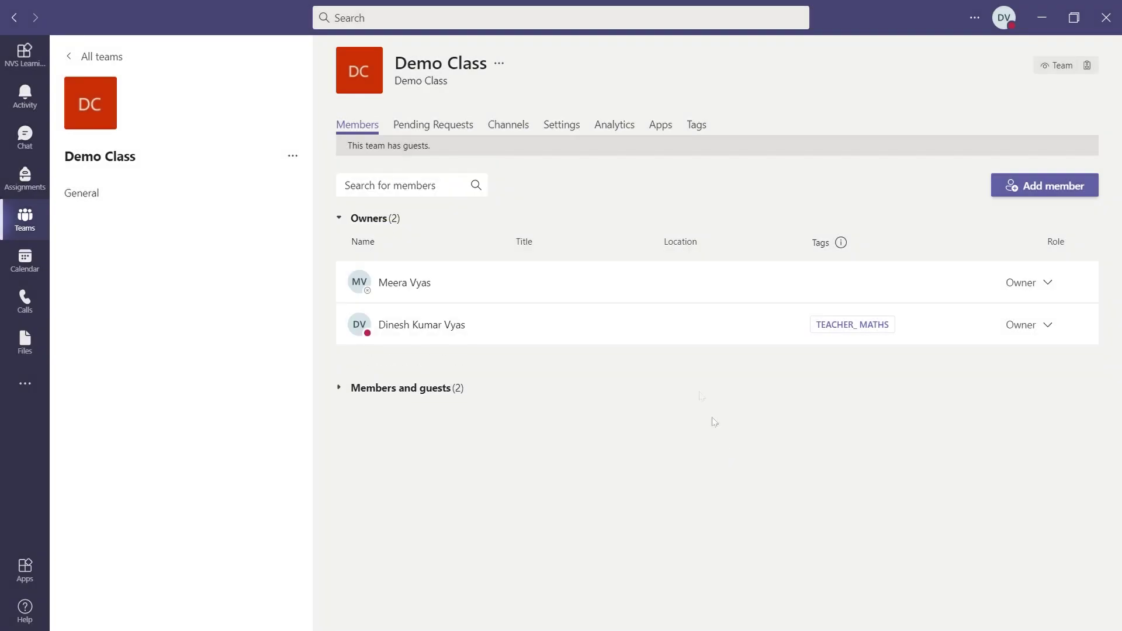
left_click(443, 134)
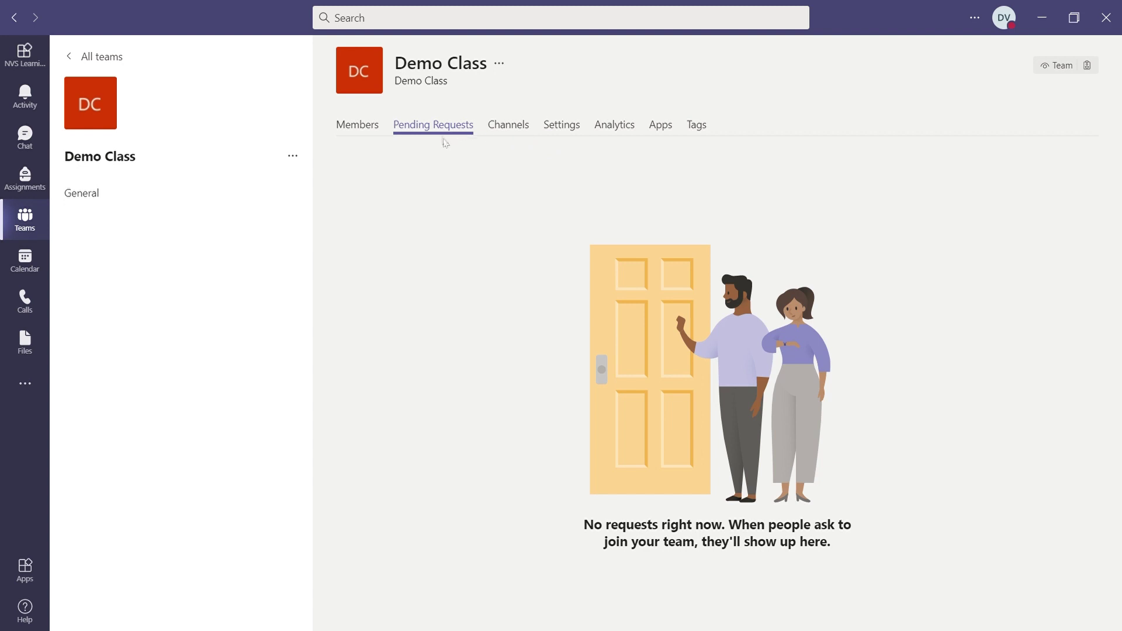
Generate a team join code in Demo Class's settings and check the team's list of tags.
left_click(566, 132)
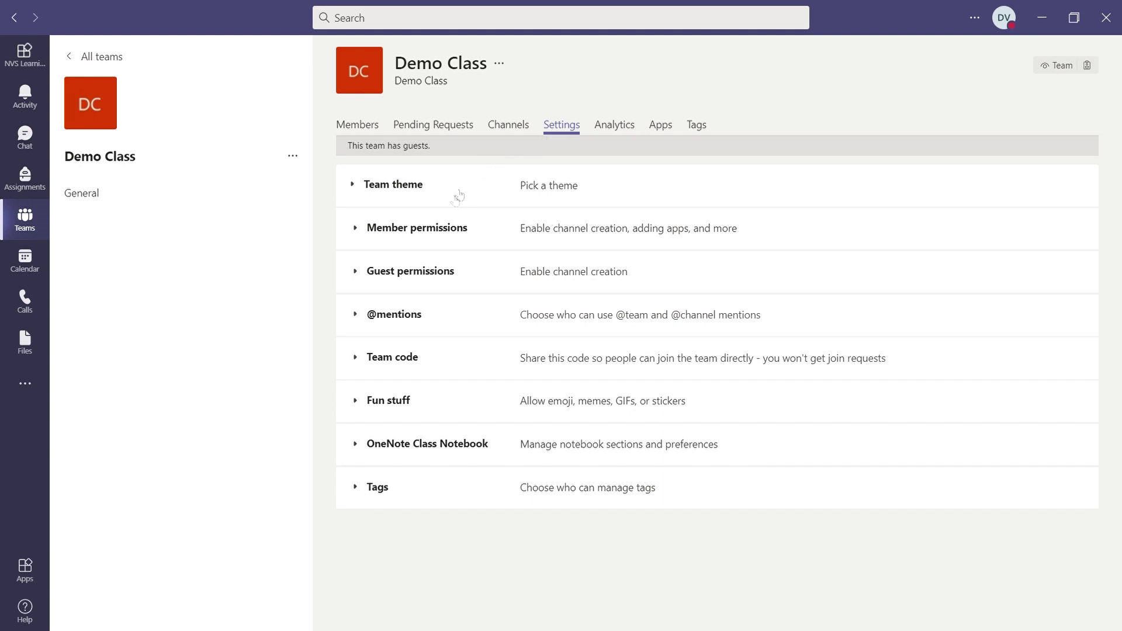
left_click(398, 362)
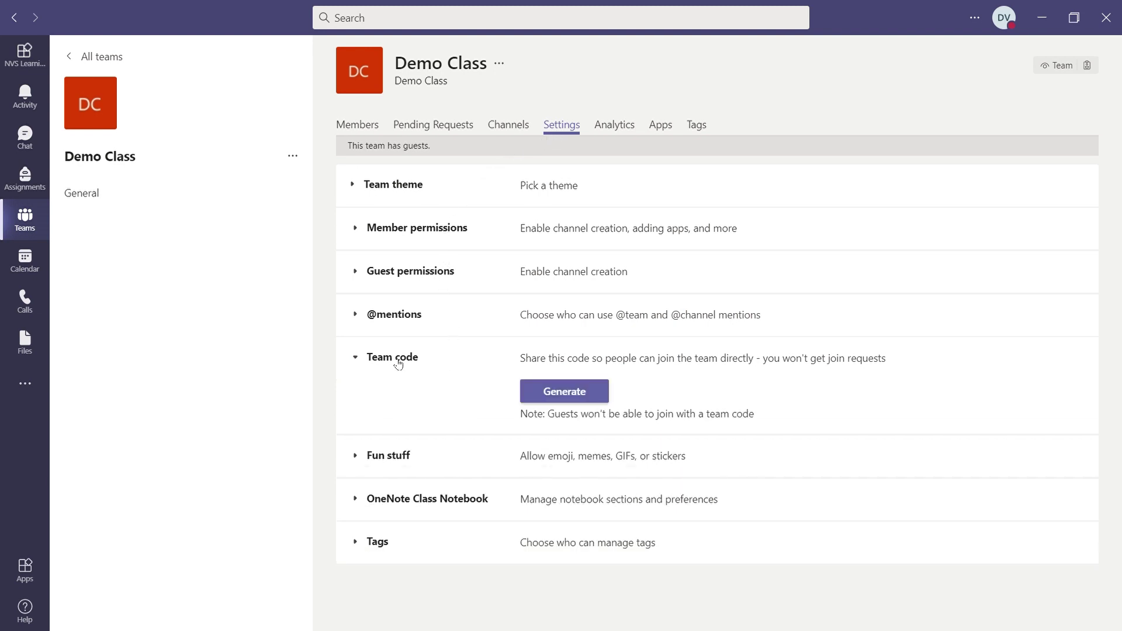
left_click(575, 400)
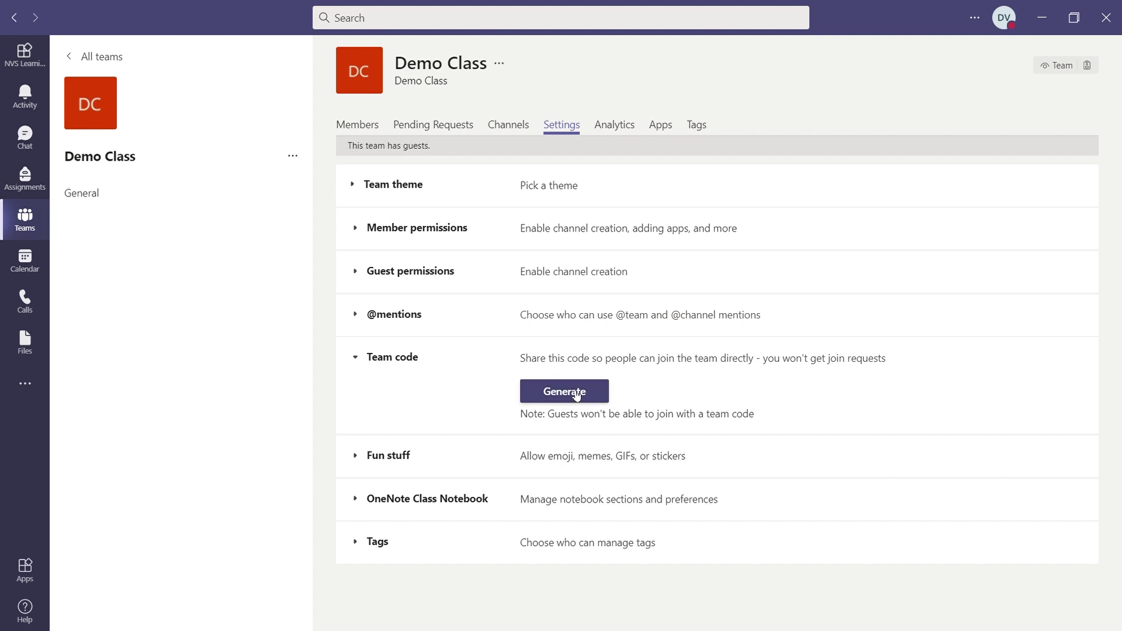
left_click(577, 395)
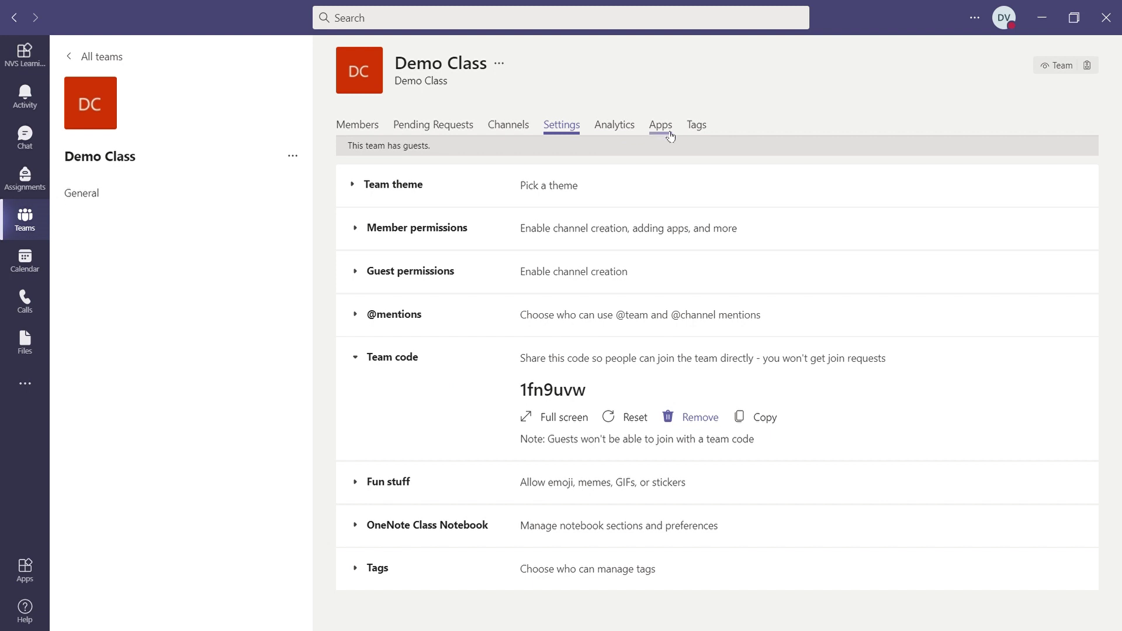
left_click(695, 127)
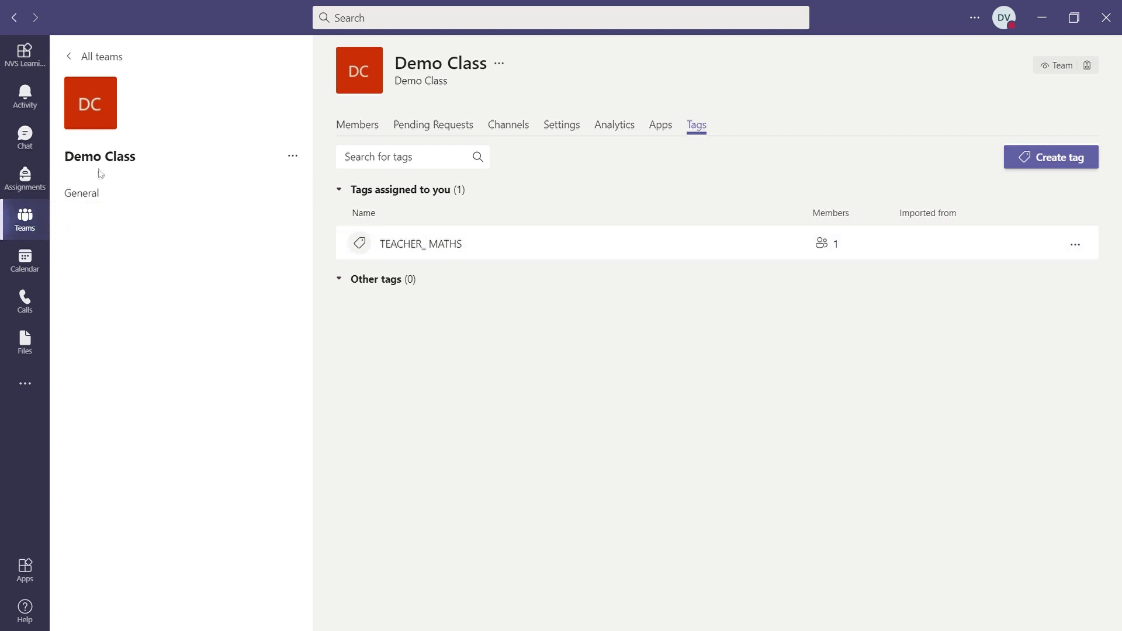
Copy the link to Demo Class's General channel.
left_click(89, 194)
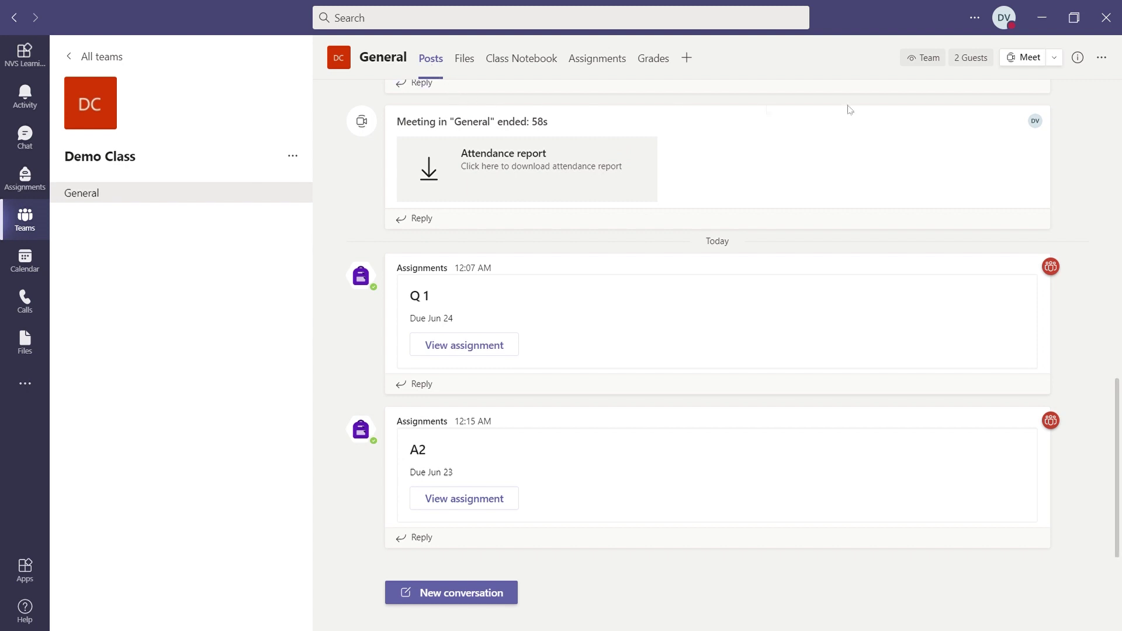
left_click(1102, 59)
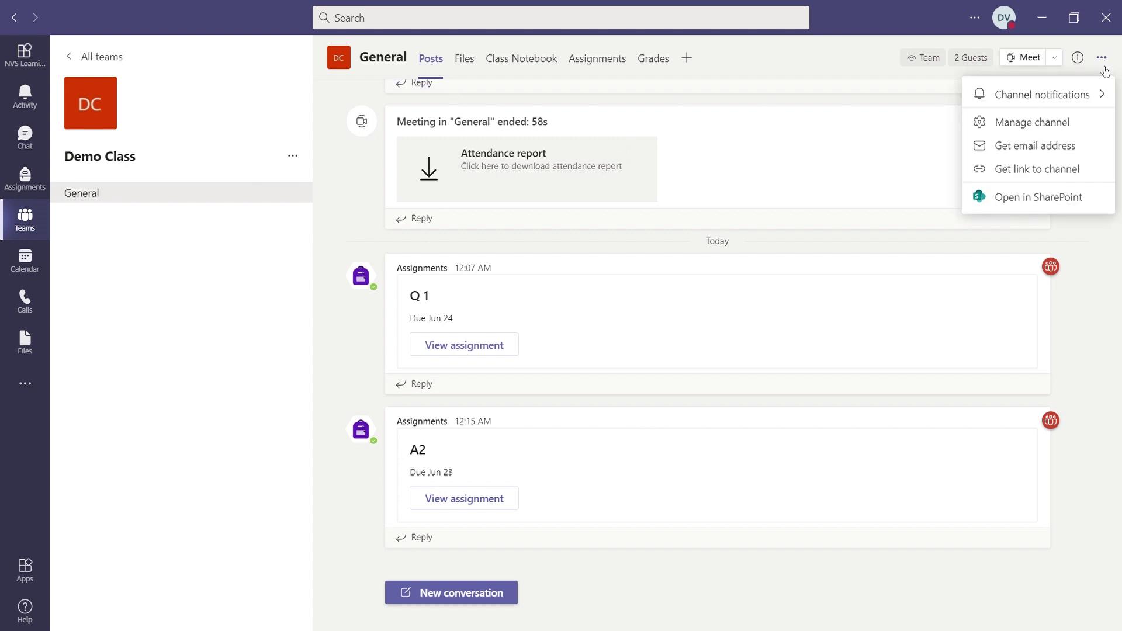
mouse_move(1099, 98)
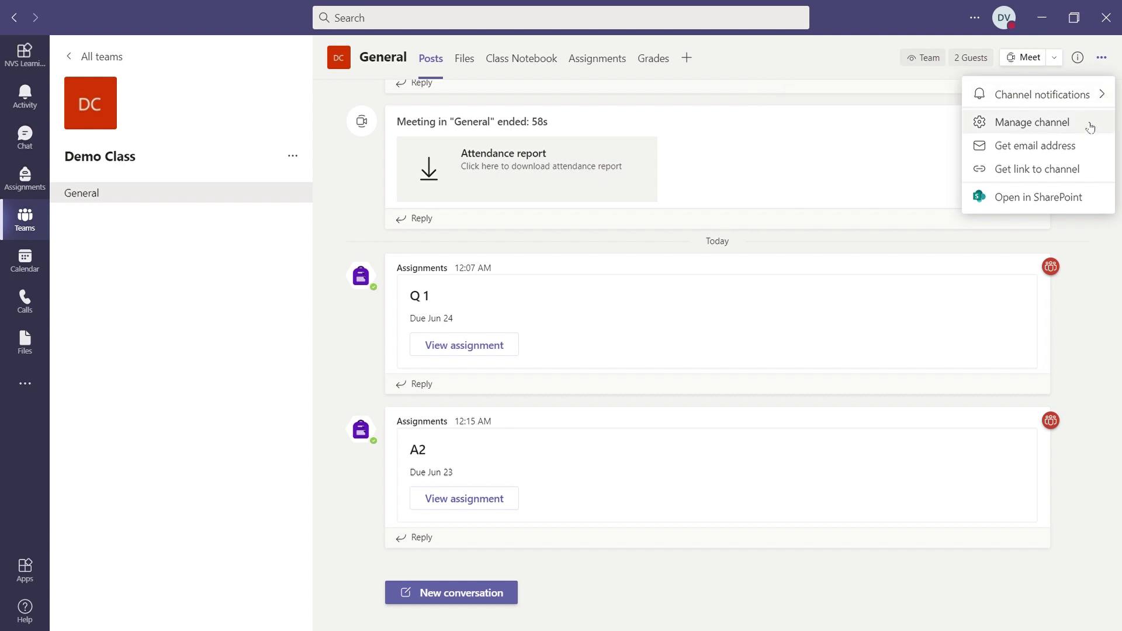
left_click(1078, 174)
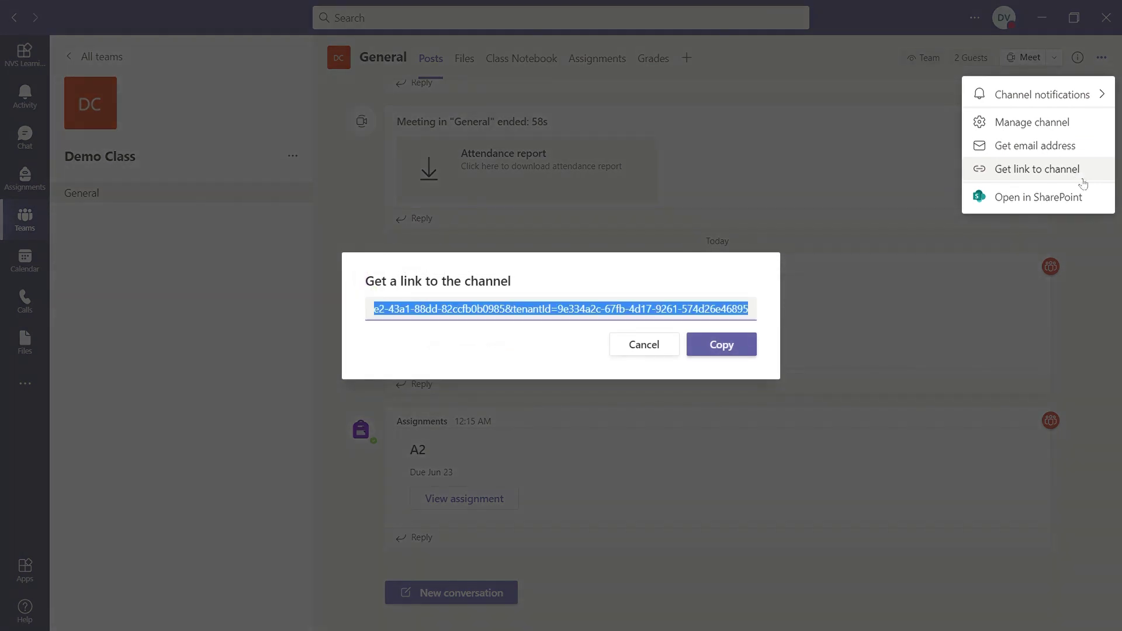
left_click(728, 355)
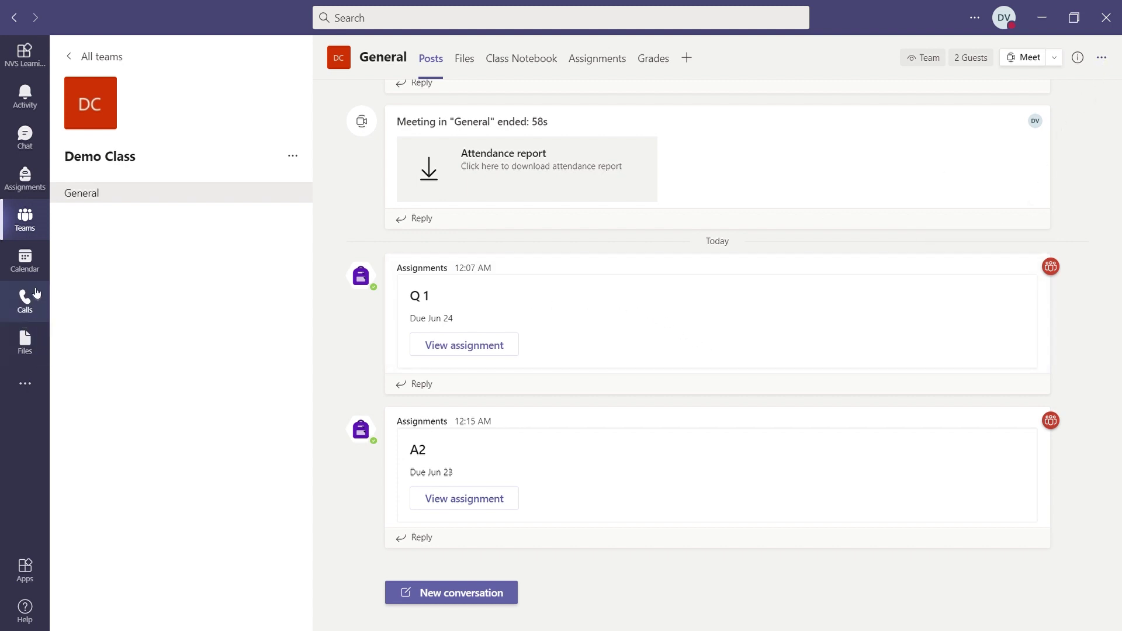
Draft a calendar meeting titled 10 MATHS dated 20-Jun-21 and discard the draft.
left_click(29, 261)
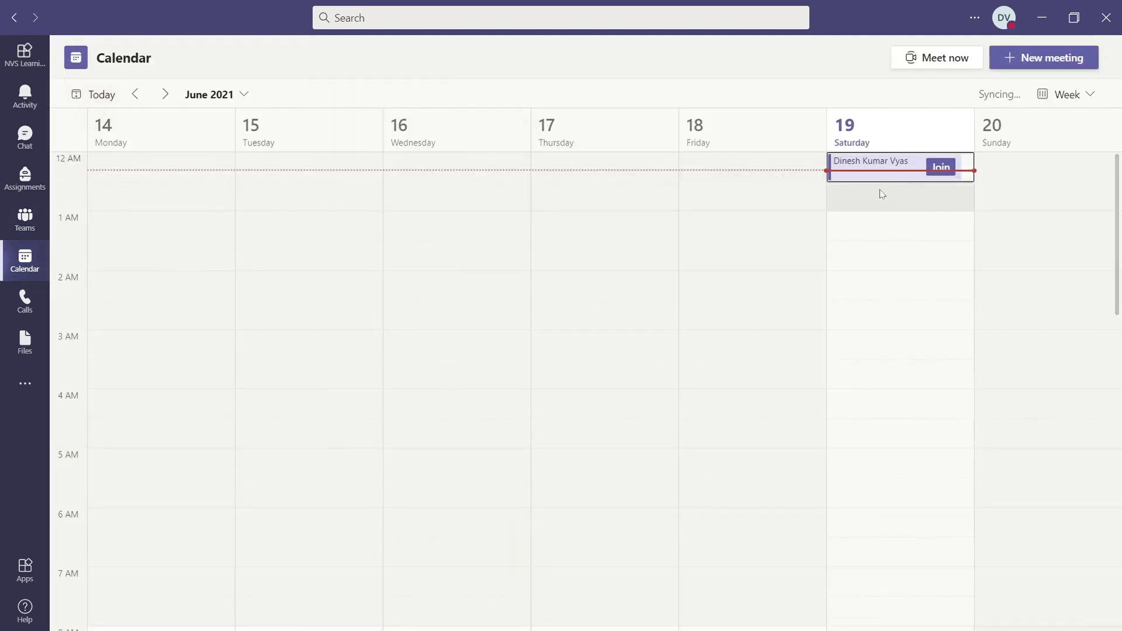
double_click(864, 228)
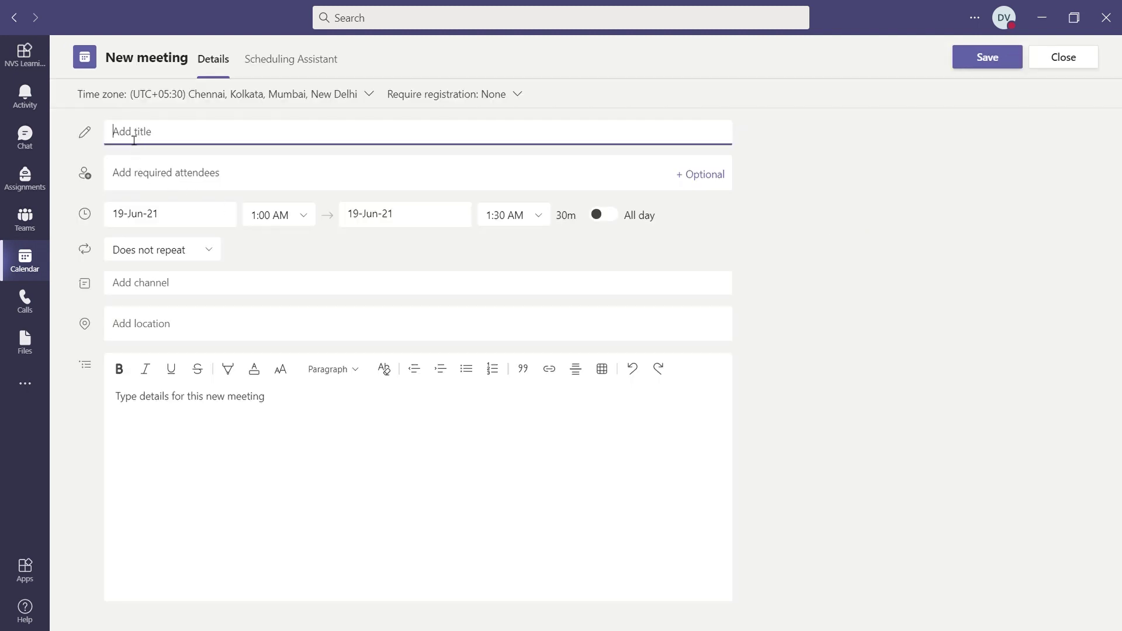
type("10 MATHS")
left_click(311, 219)
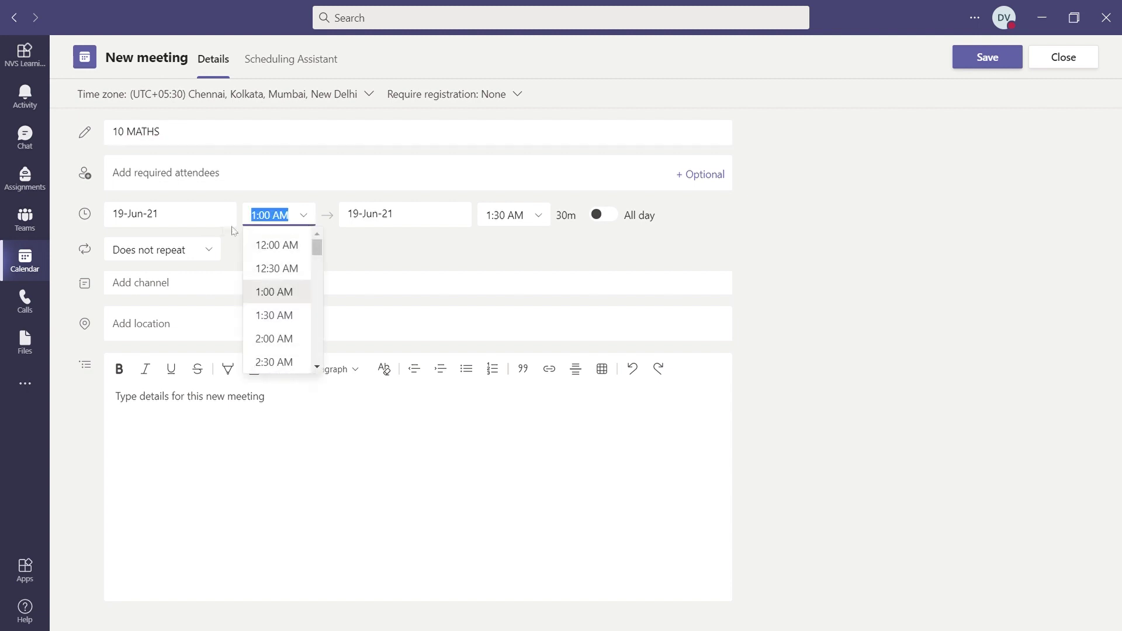
left_click(181, 222)
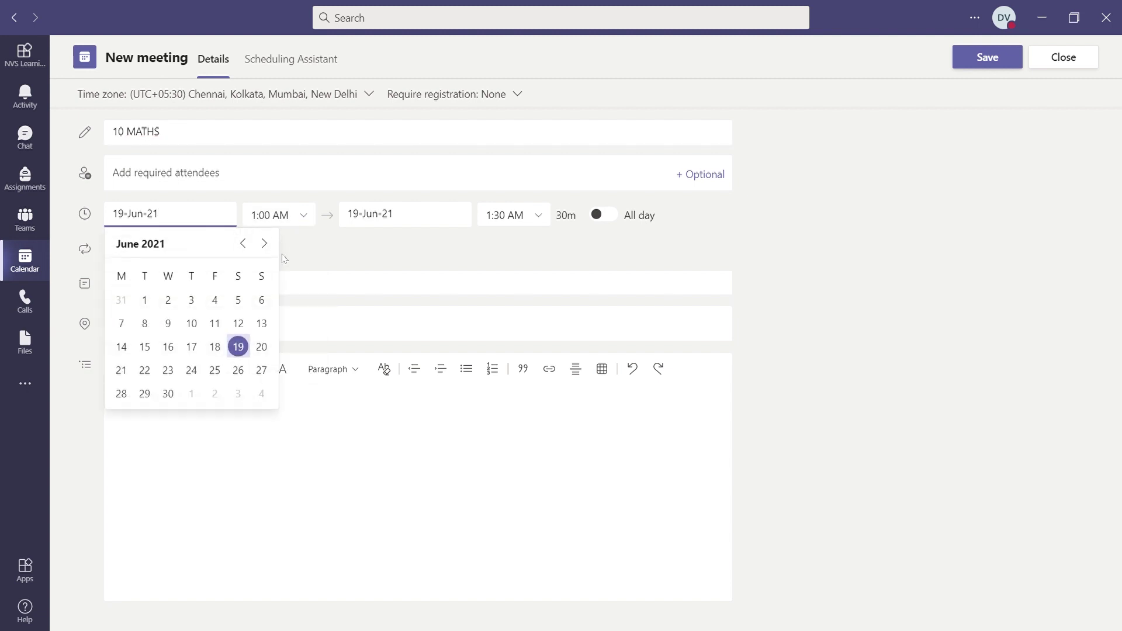
left_click(268, 349)
key("Escape")
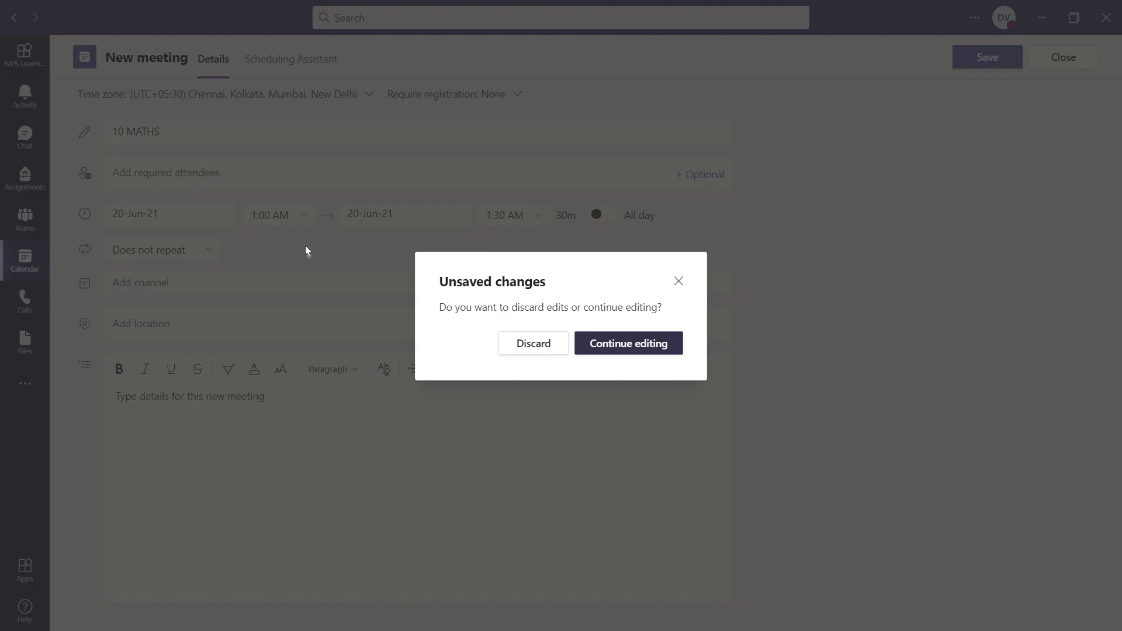
left_click(554, 349)
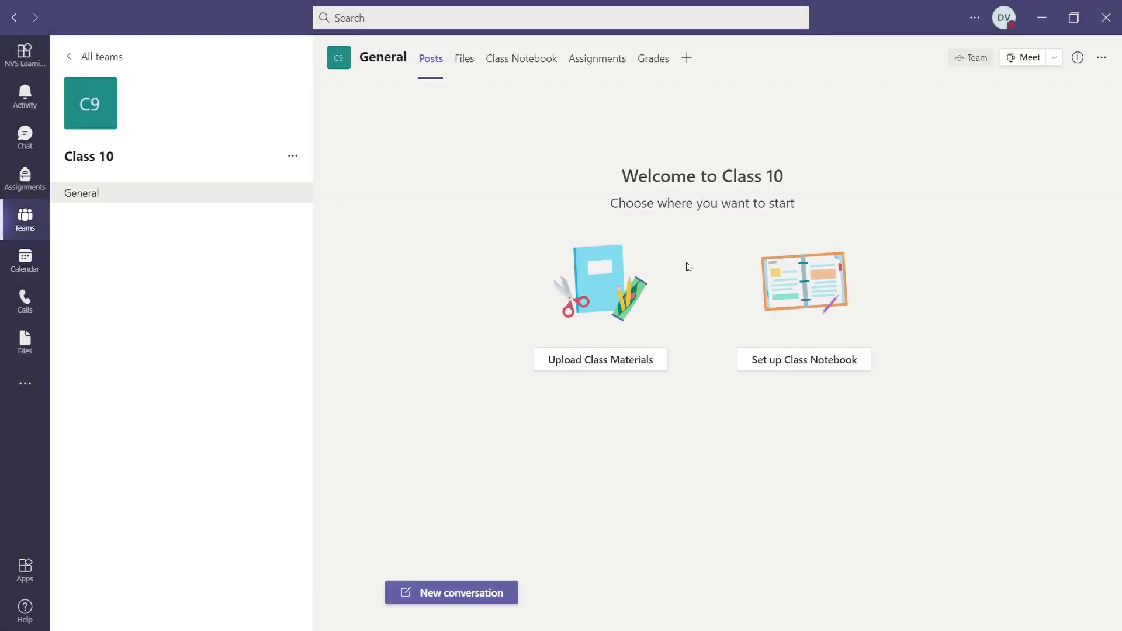
Start a new calendar meeting on 19-Jun-21 at 12:30 AM and review its custom recurrence options without applying any.
left_click(33, 263)
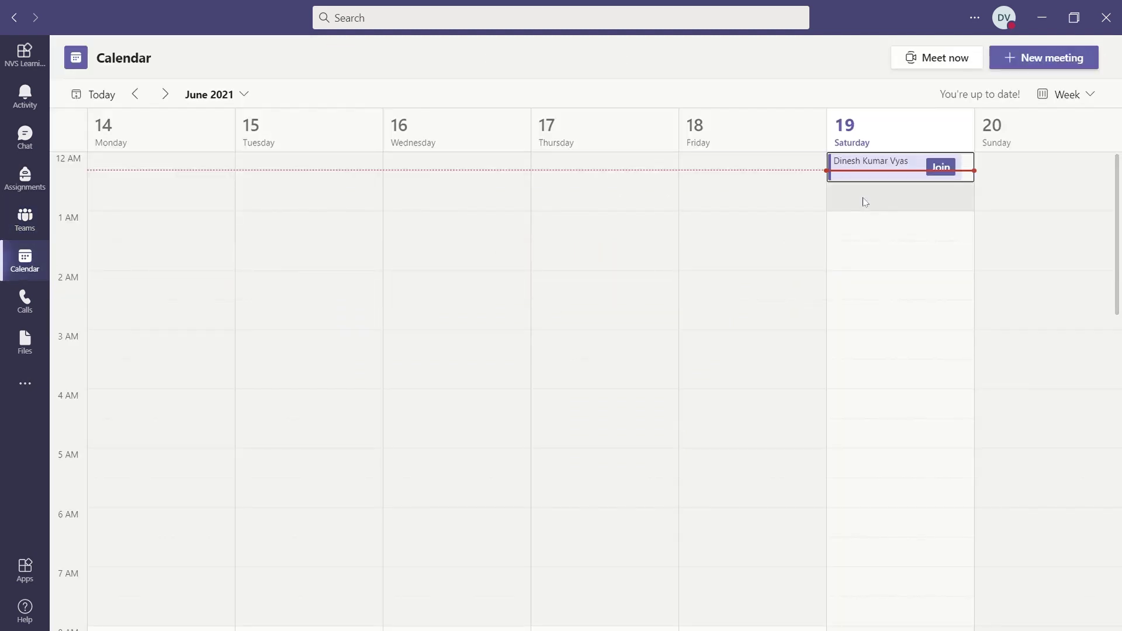
left_click(867, 198)
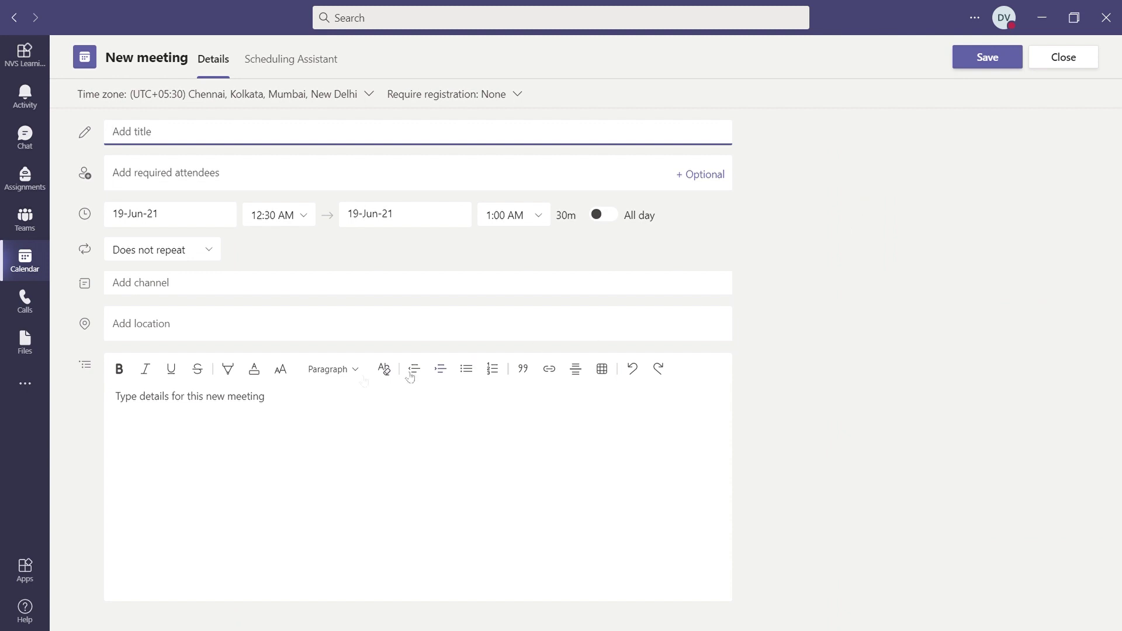
left_click(215, 255)
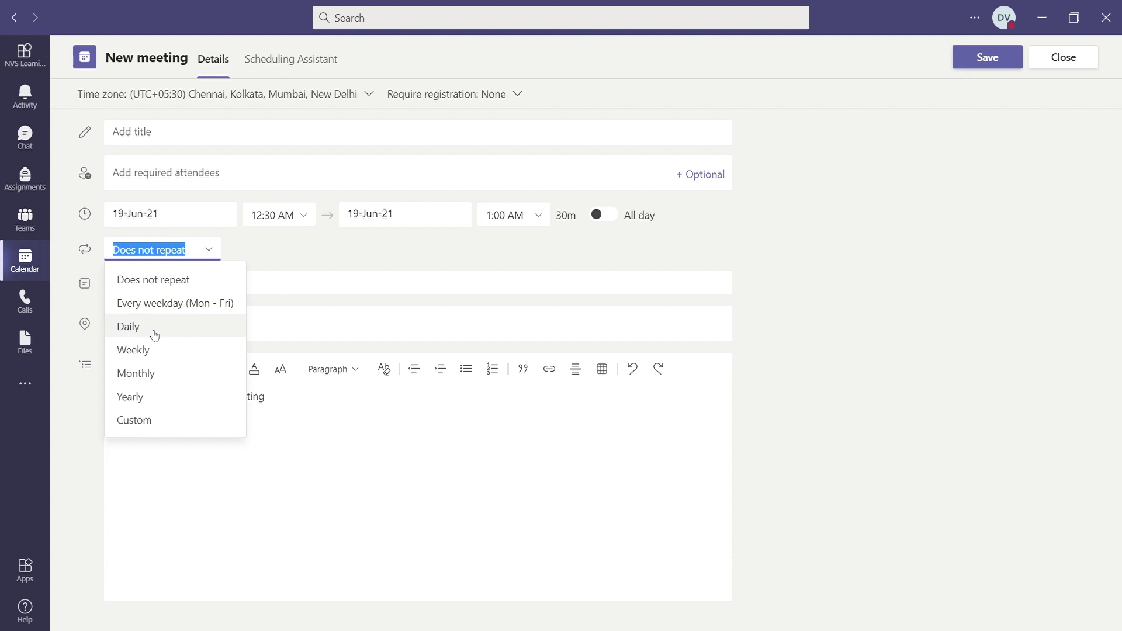
left_click(150, 421)
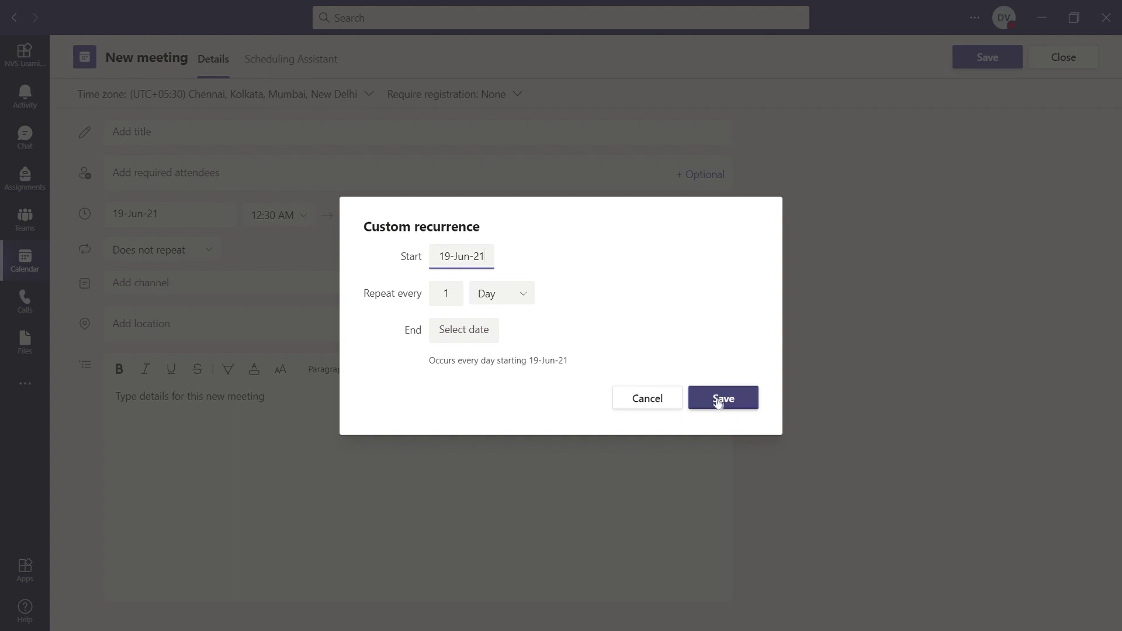
left_click(652, 399)
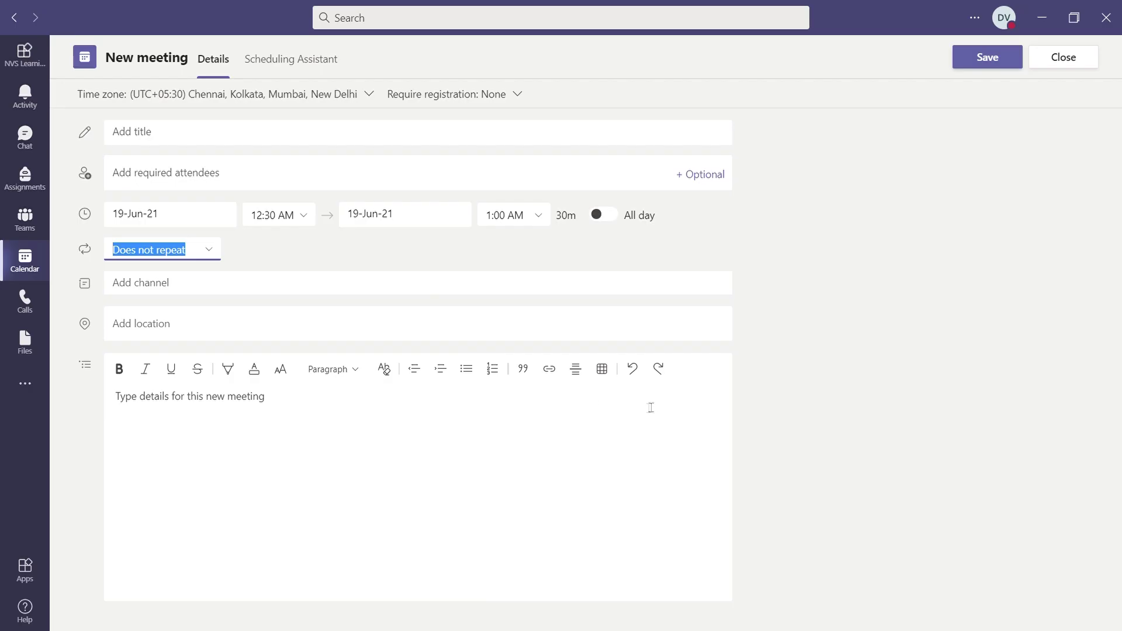
Set the new meeting's location to JNV RAJSAMAND, and discard the draft by leaving for the Calls area.
left_click(143, 329)
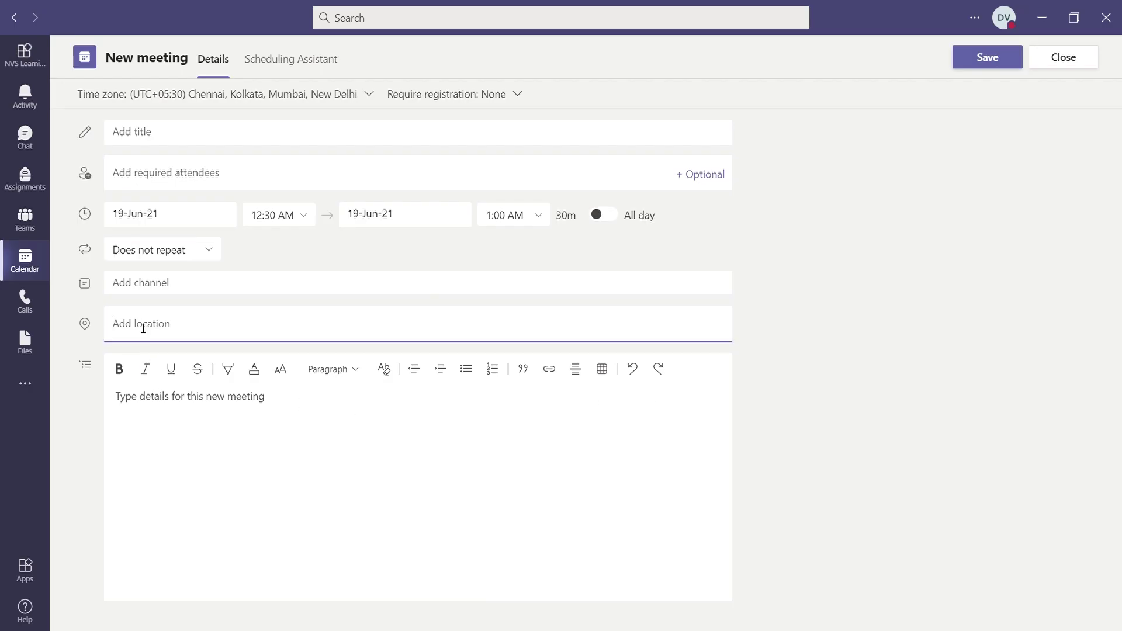
type("JN")
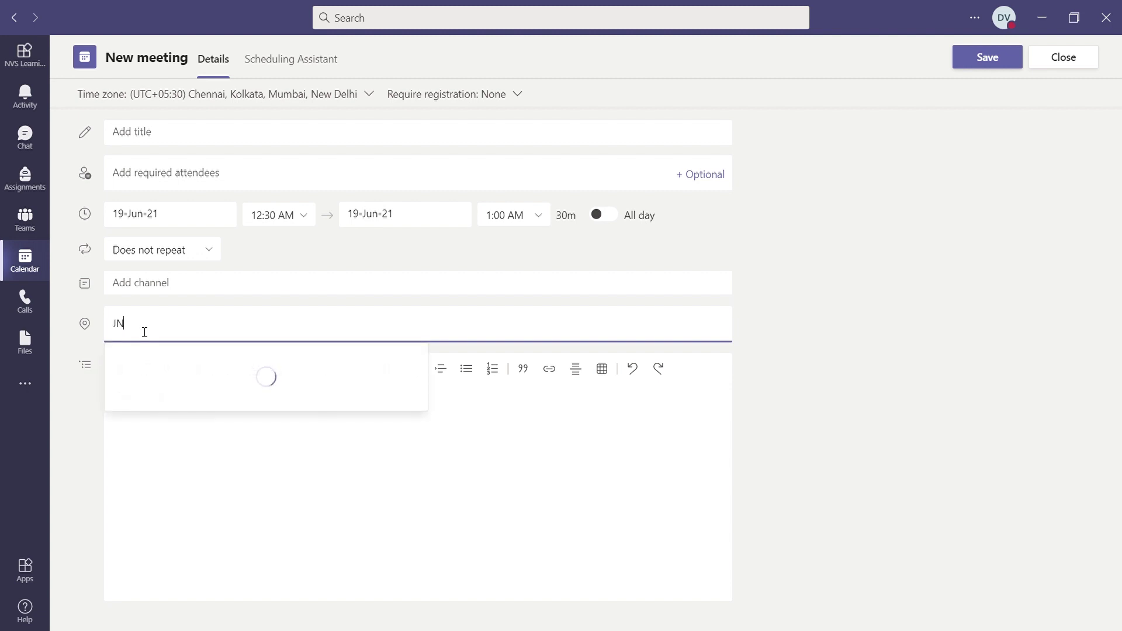
type("V RAJSAM")
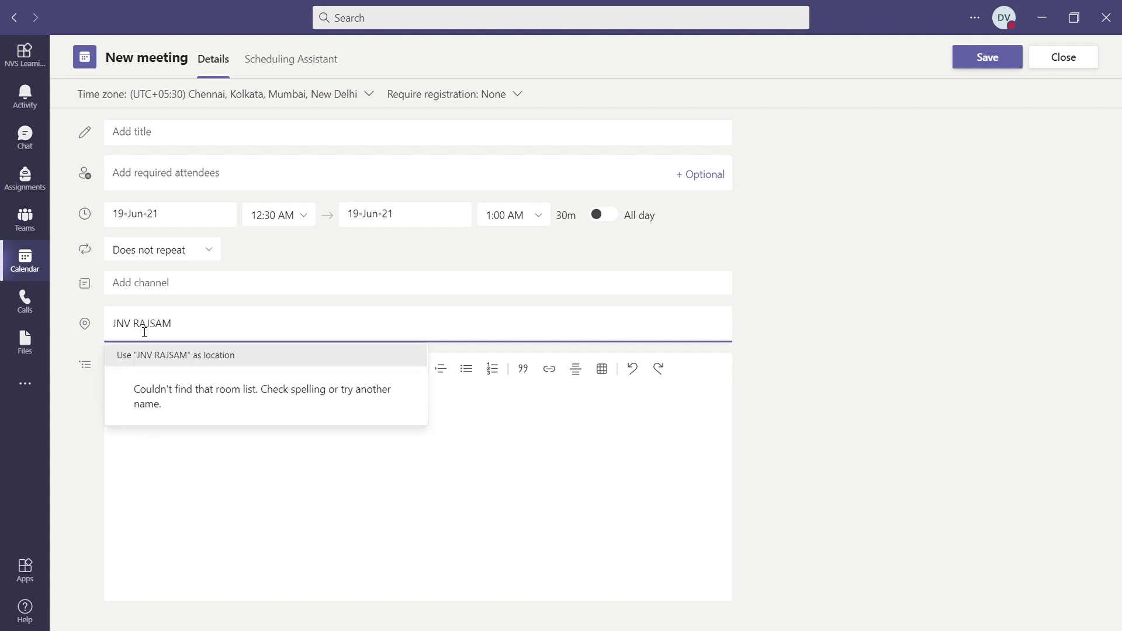
type("AND")
key("Return")
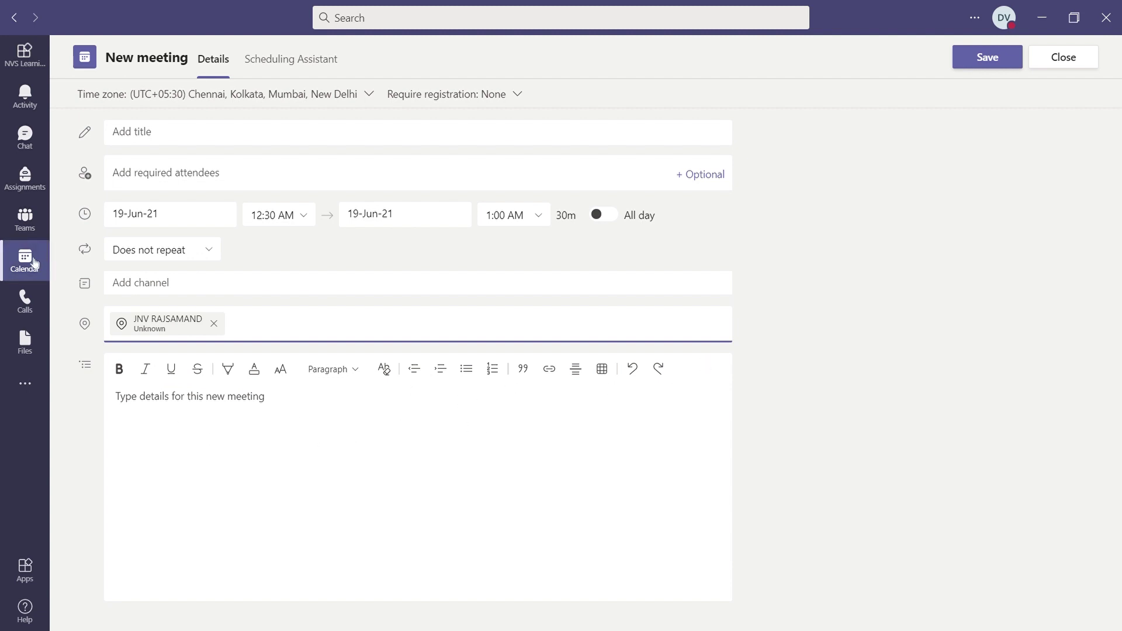
left_click(26, 297)
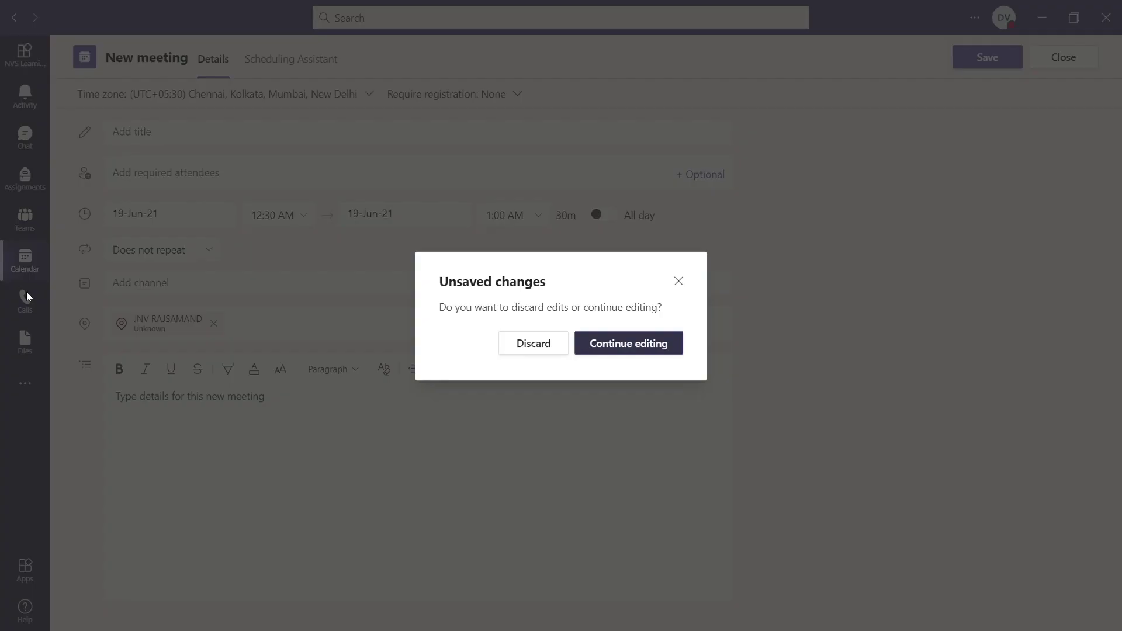
left_click(533, 344)
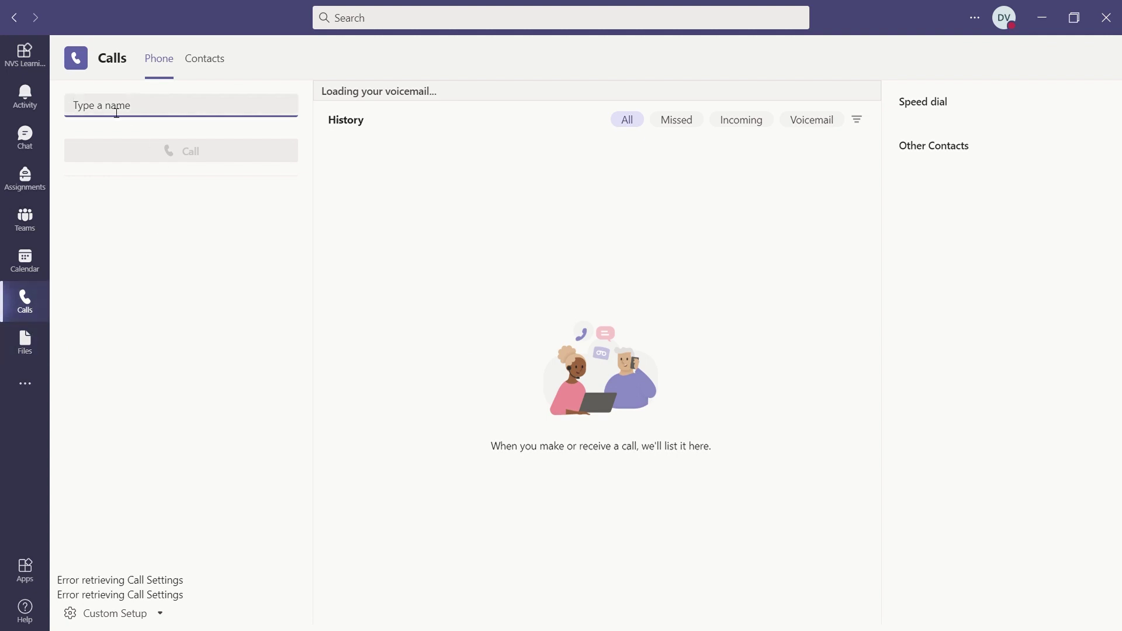
Look up call contacts starting with A, and view the list of downloaded files.
type("A")
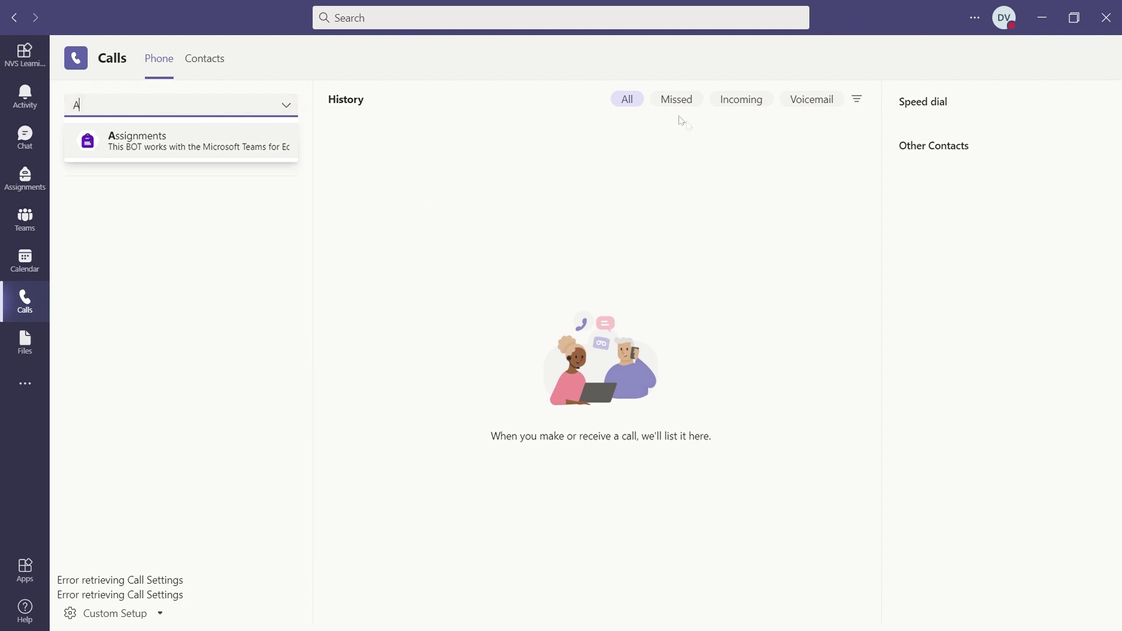
left_click(27, 344)
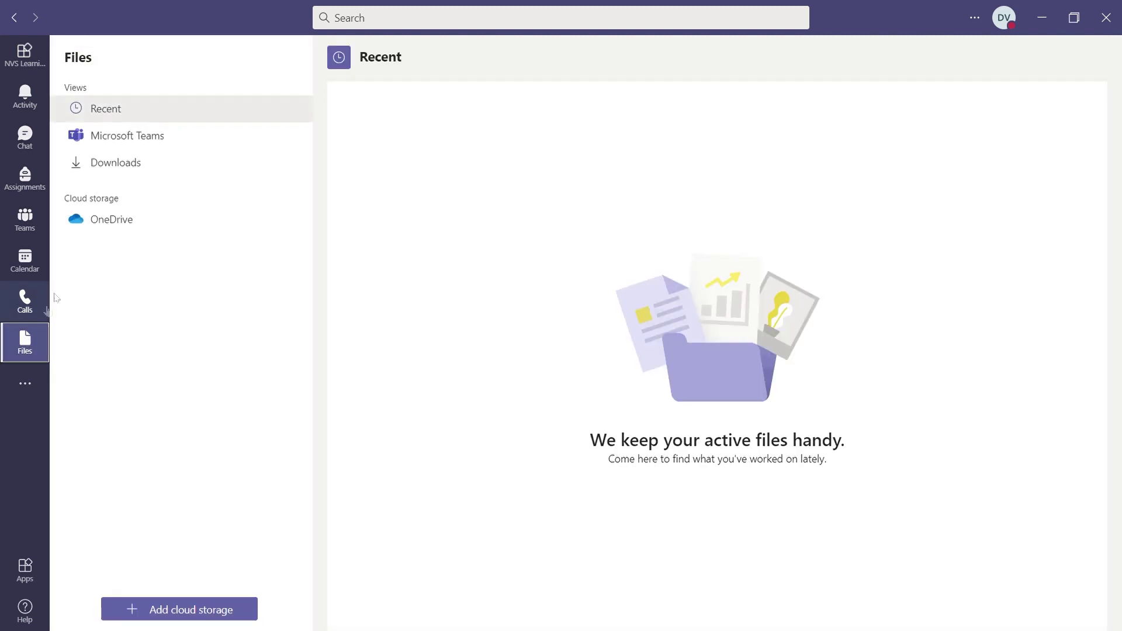
left_click(122, 166)
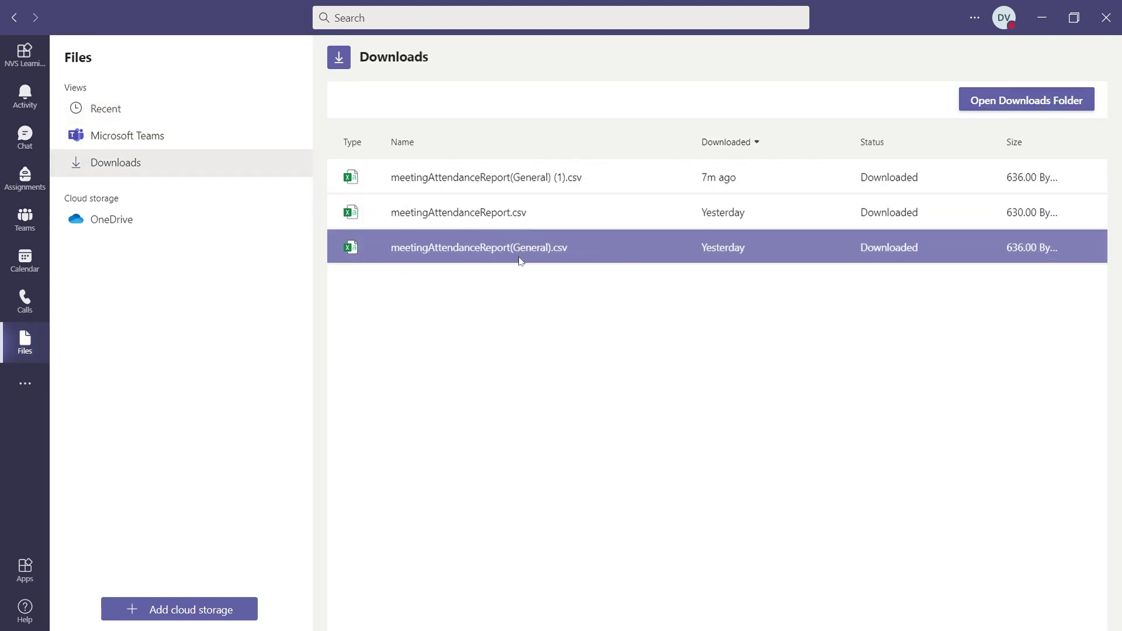
Go to the private chats and show the available chat list views.
left_click(33, 141)
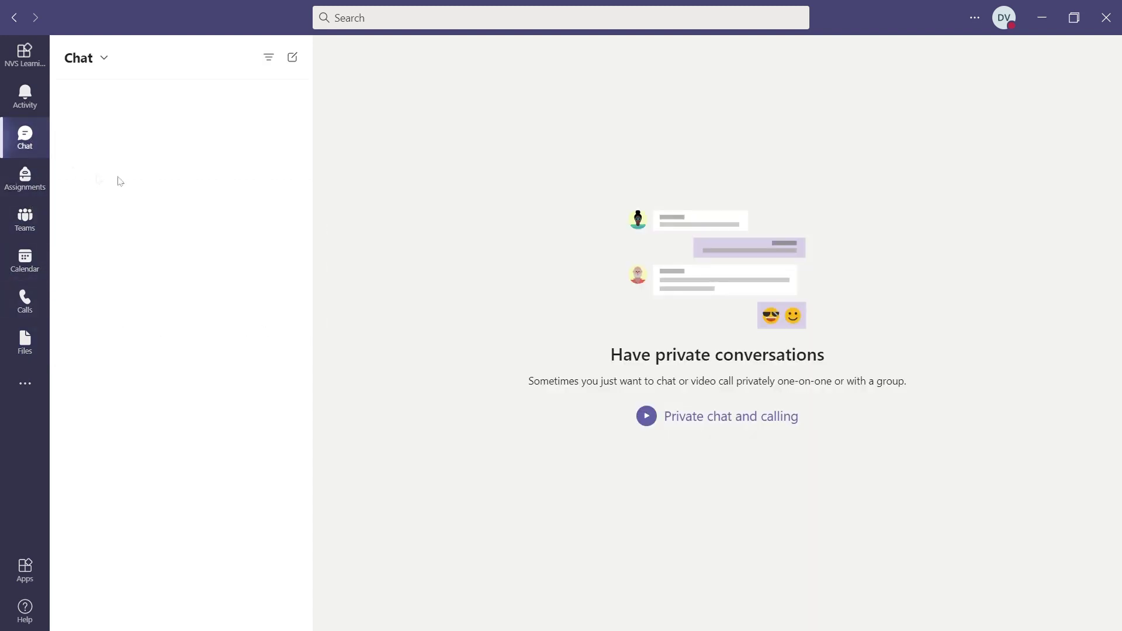
left_click(105, 59)
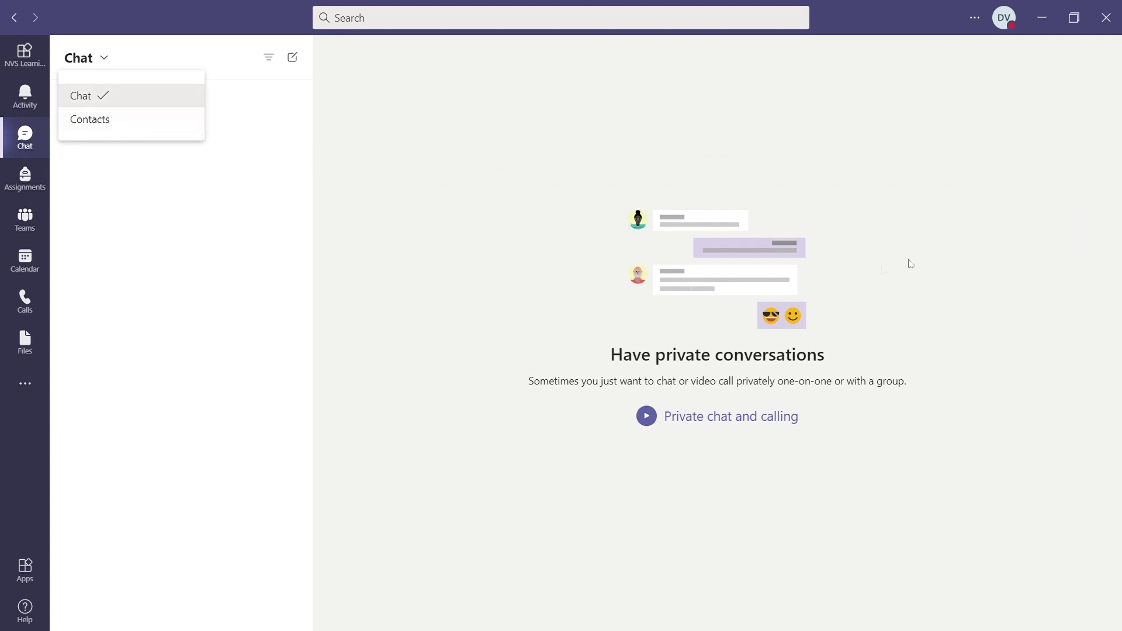
Review Demo Class's General channel posts from the activity feed, and open the NVS Learning Portal.
left_click(31, 105)
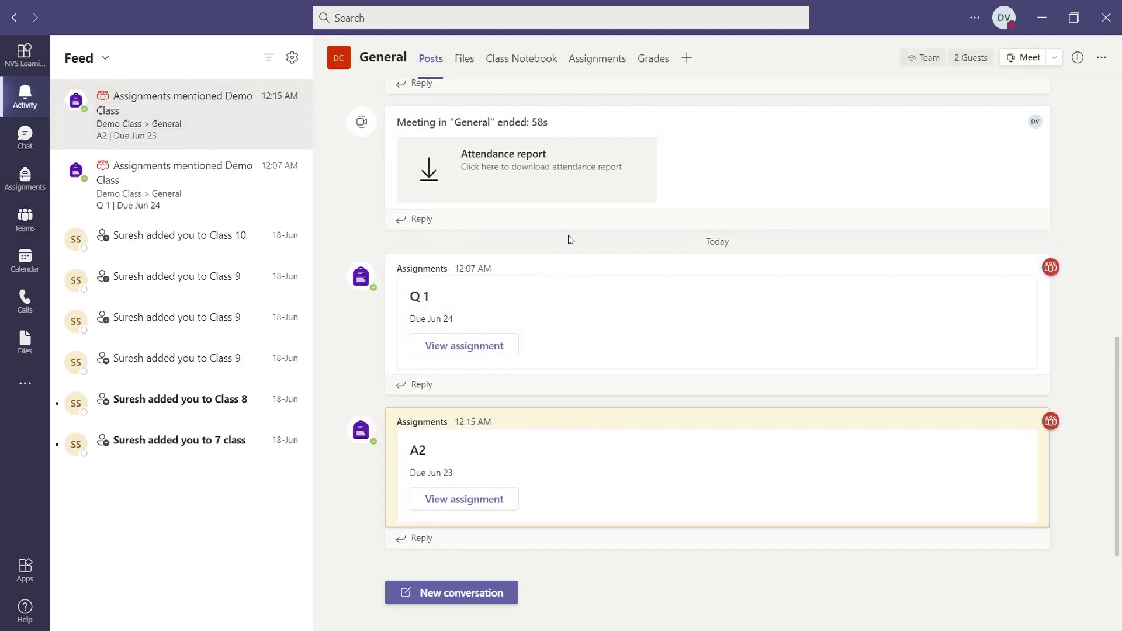
scroll(572, 507, "up", 10)
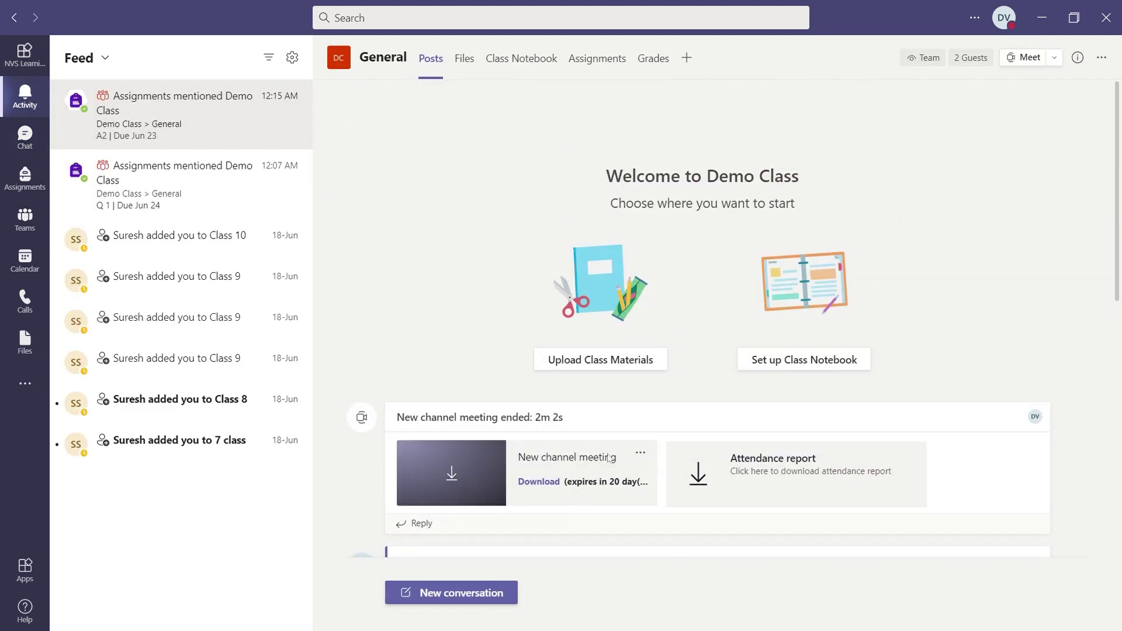
scroll(562, 356, "down", 10)
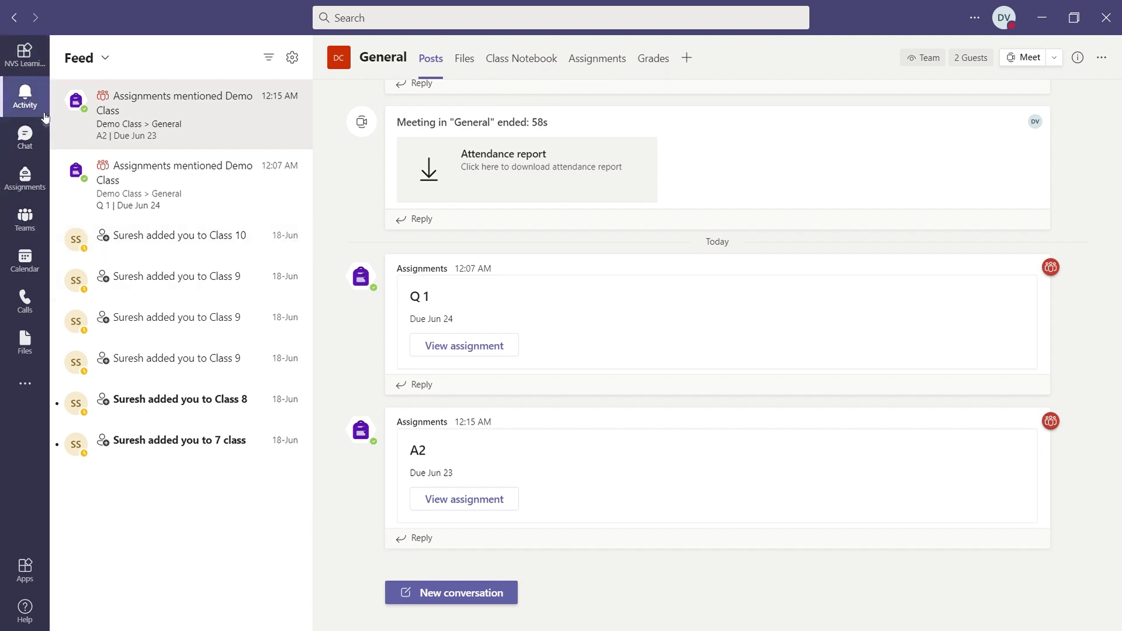
left_click(24, 53)
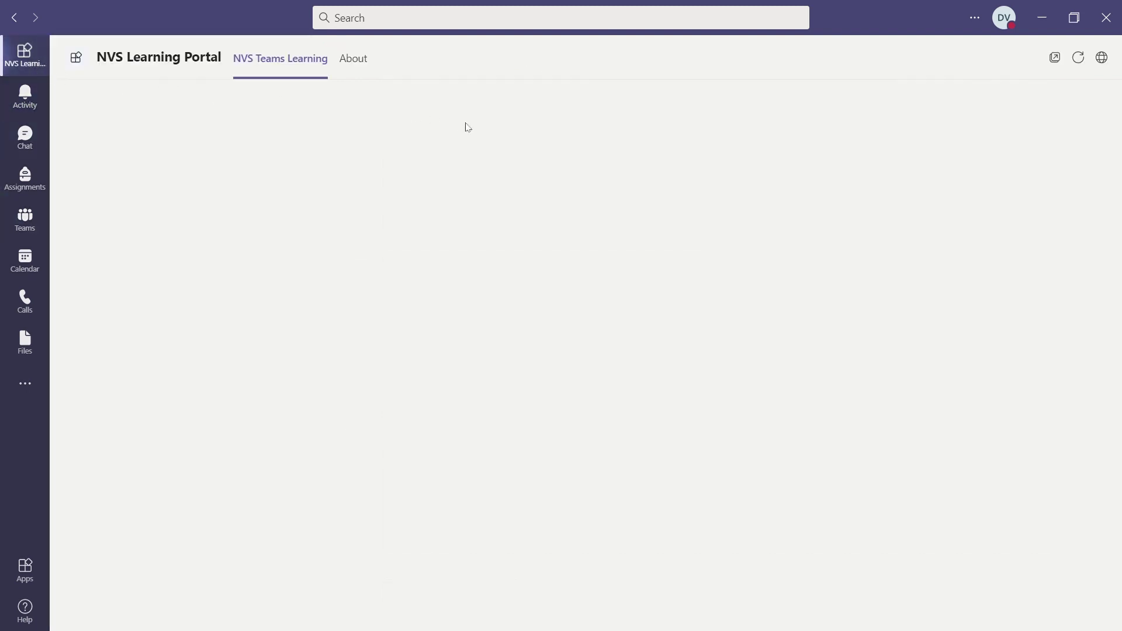